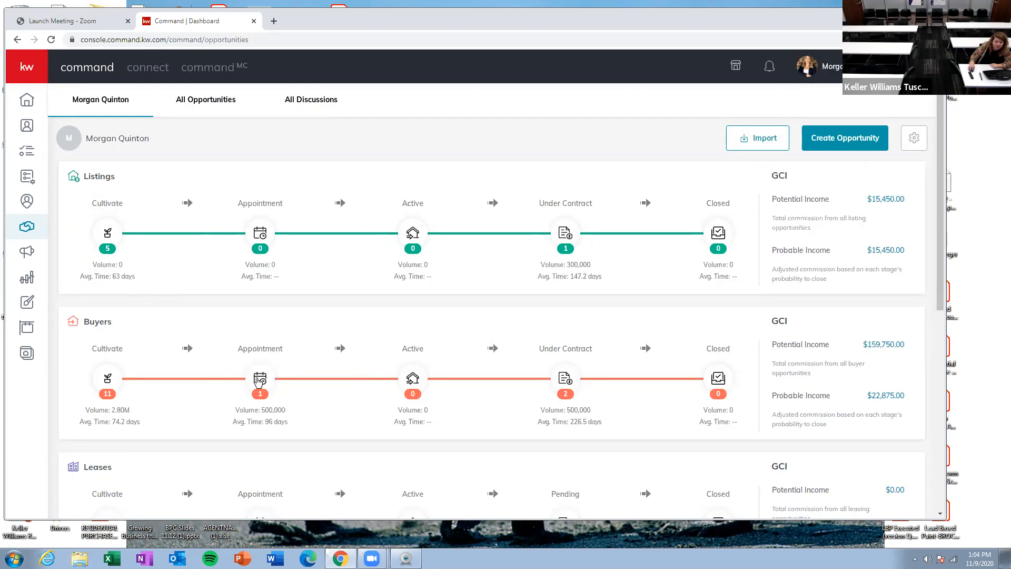
Step: Open an existing buyer opportunity in the Cultivate phase and review its Documents tab, then return to the opportunities dashboard
click(107, 379)
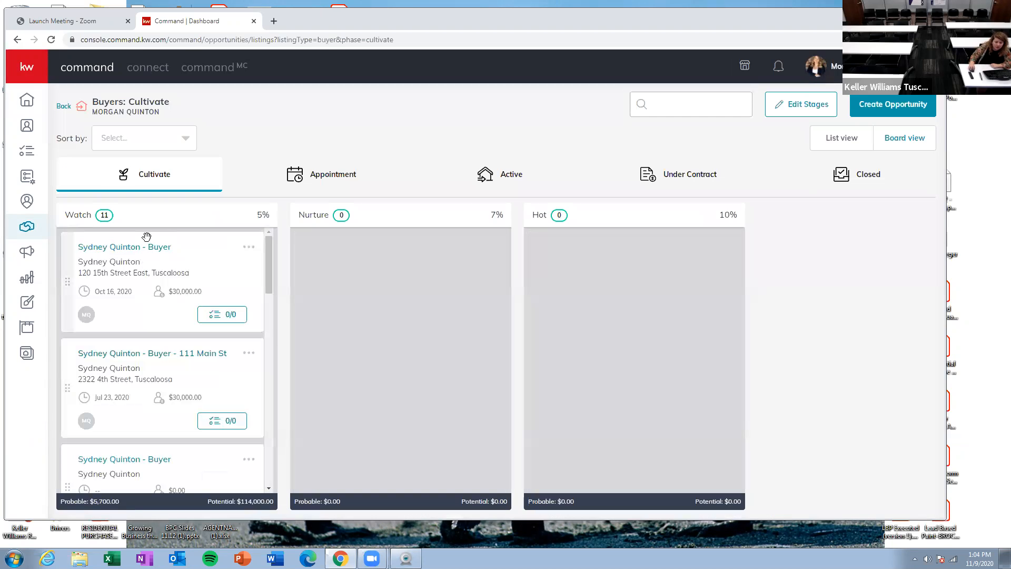
click(149, 251)
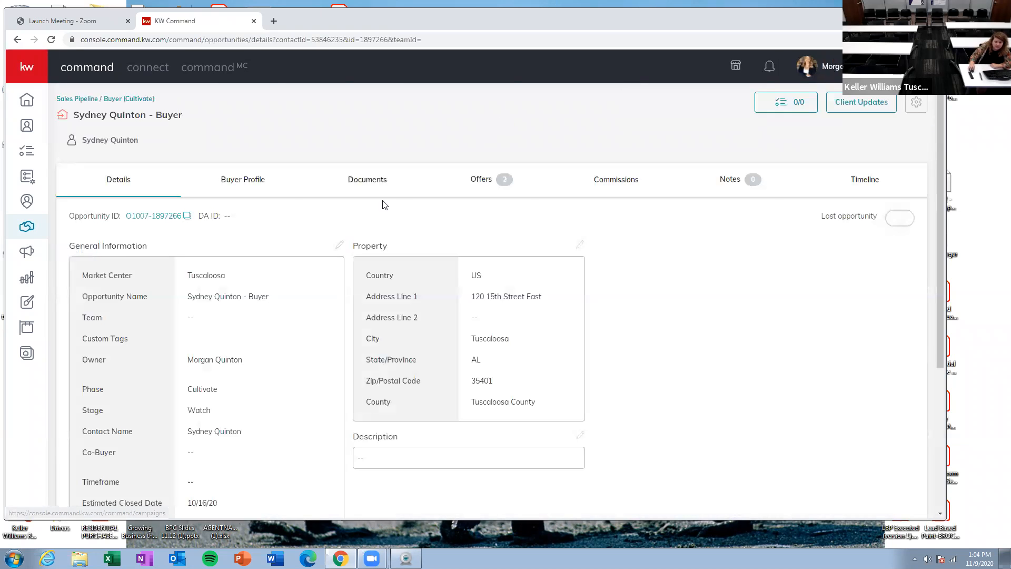
click(378, 185)
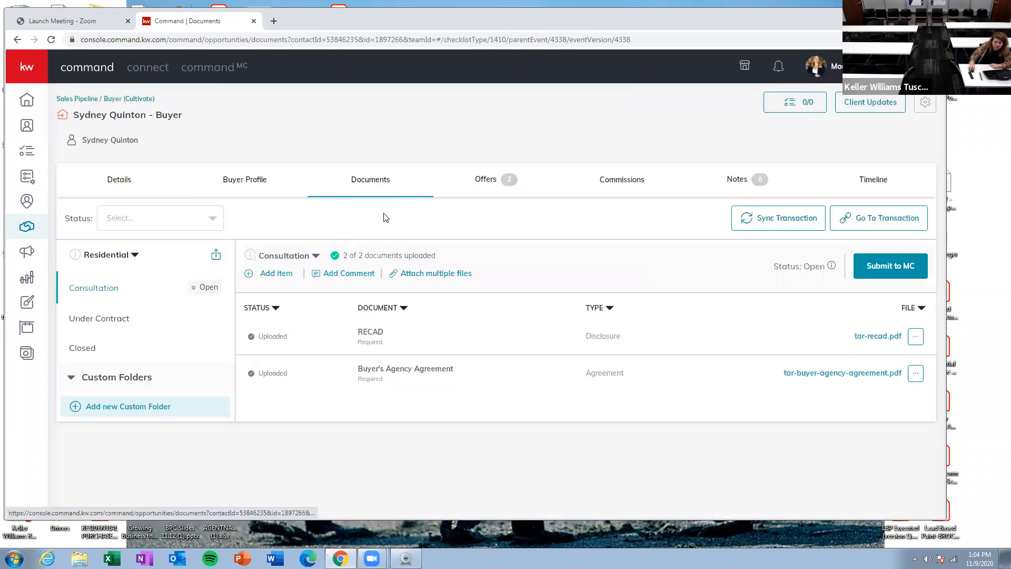
click(27, 225)
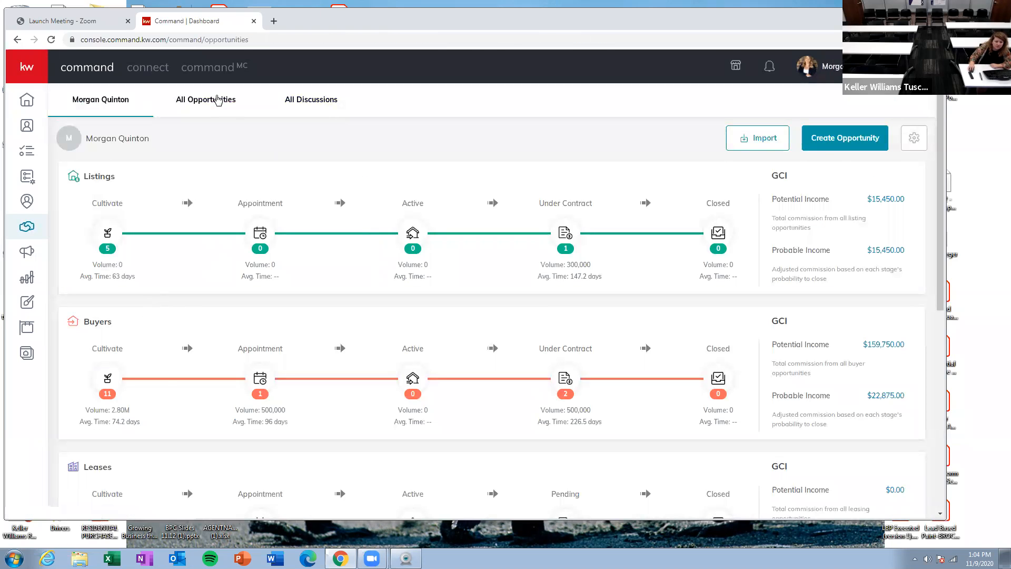
Step: Open the Training 1 - Buyer opportunity from the Buyers Cultivate board and show its Documents tab
click(114, 390)
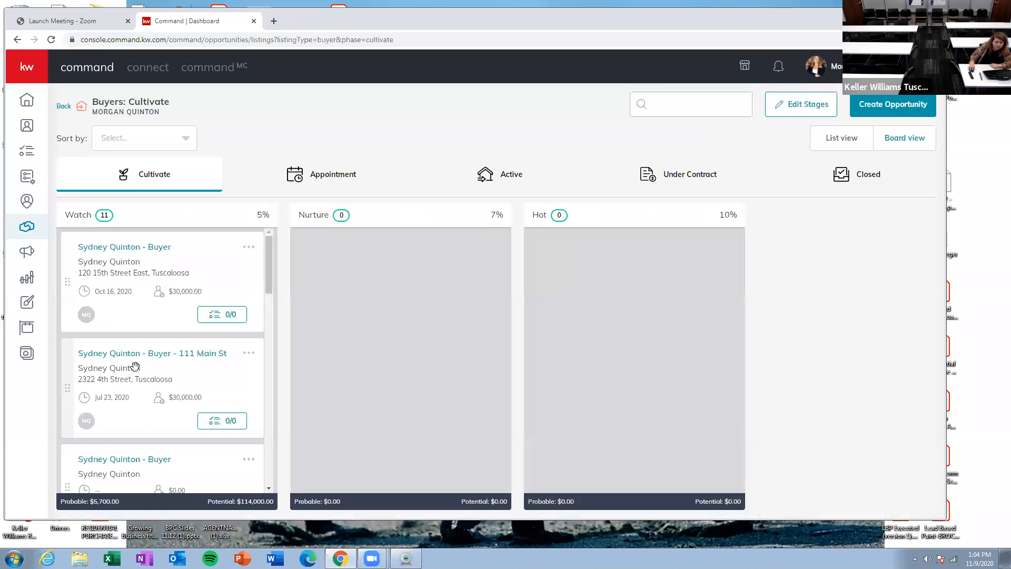
scroll(136, 363, down, 10)
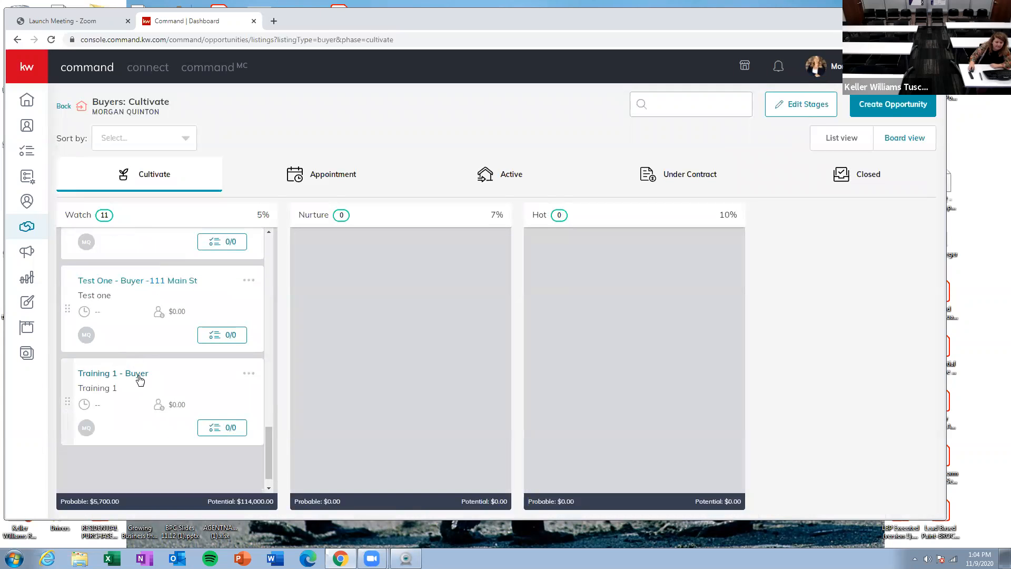
click(138, 374)
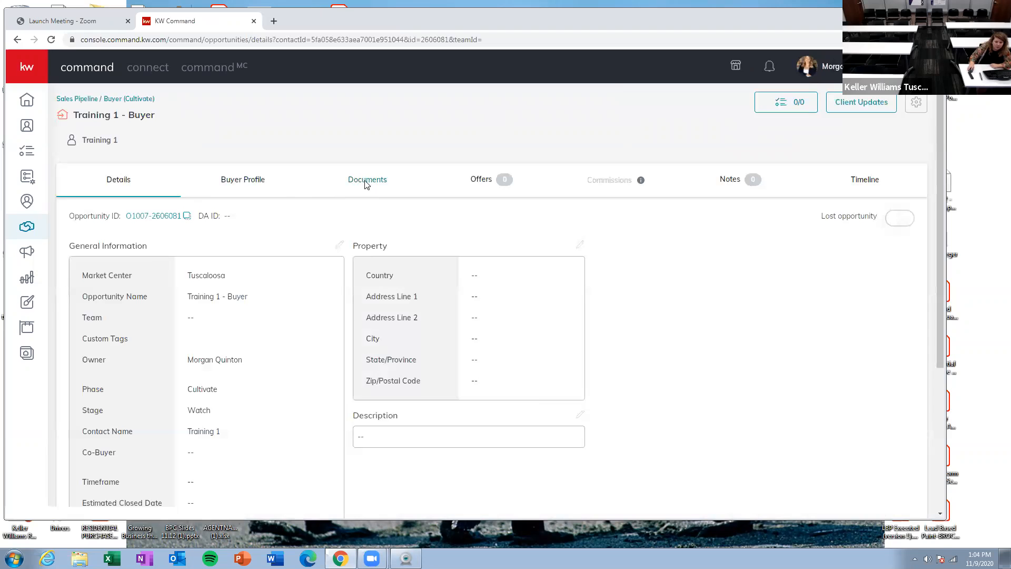
click(367, 180)
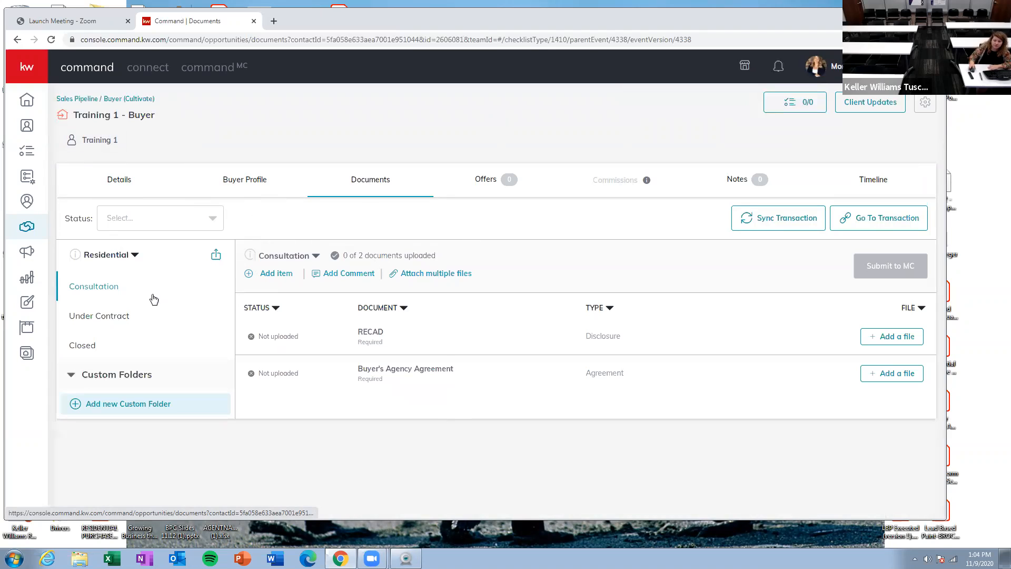
Step: Go to the linked transaction and sign in to DocuSign Rooms with the account e-mail and password
click(849, 226)
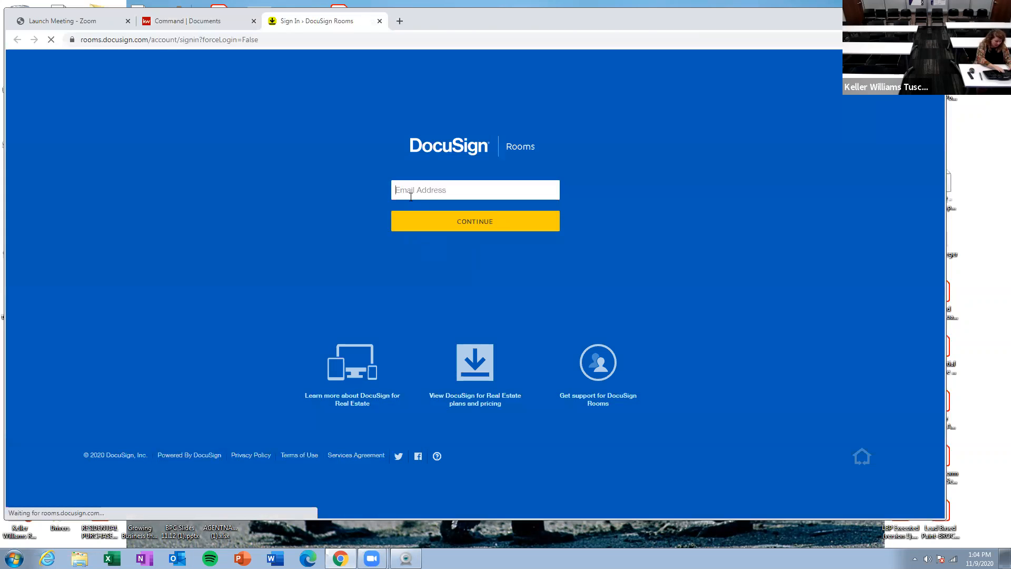
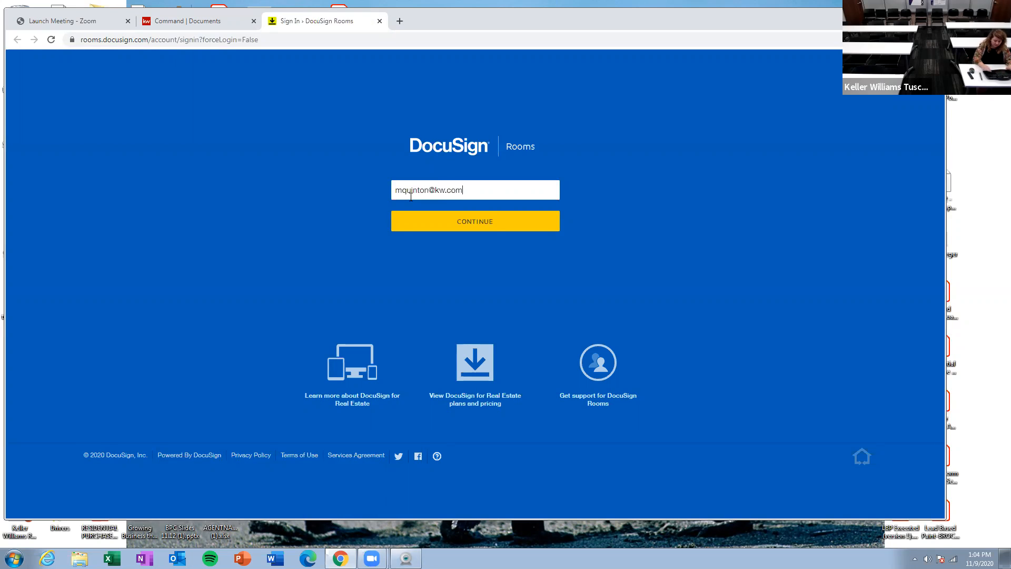
key(Return)
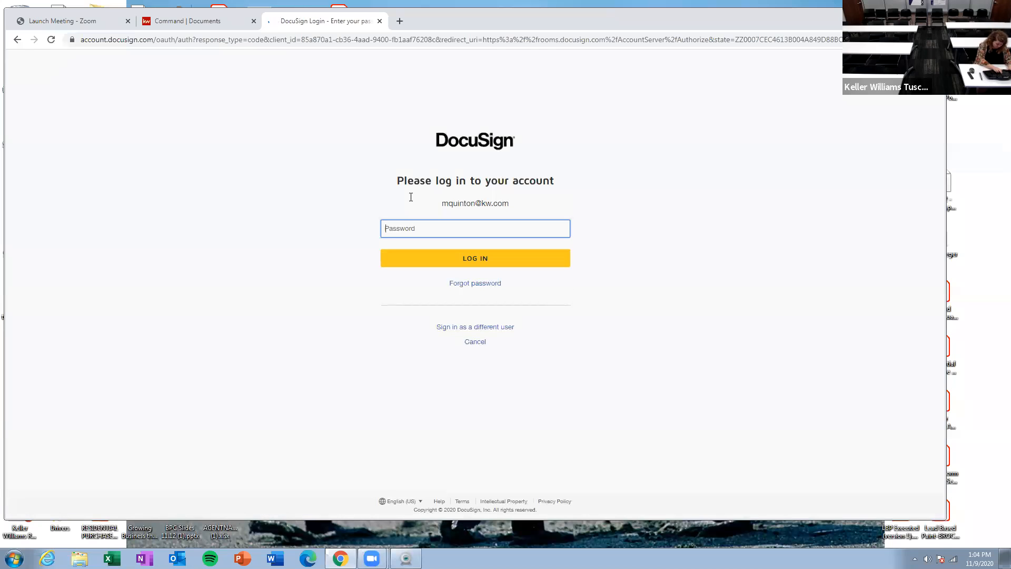
text(*********)
key(Return)
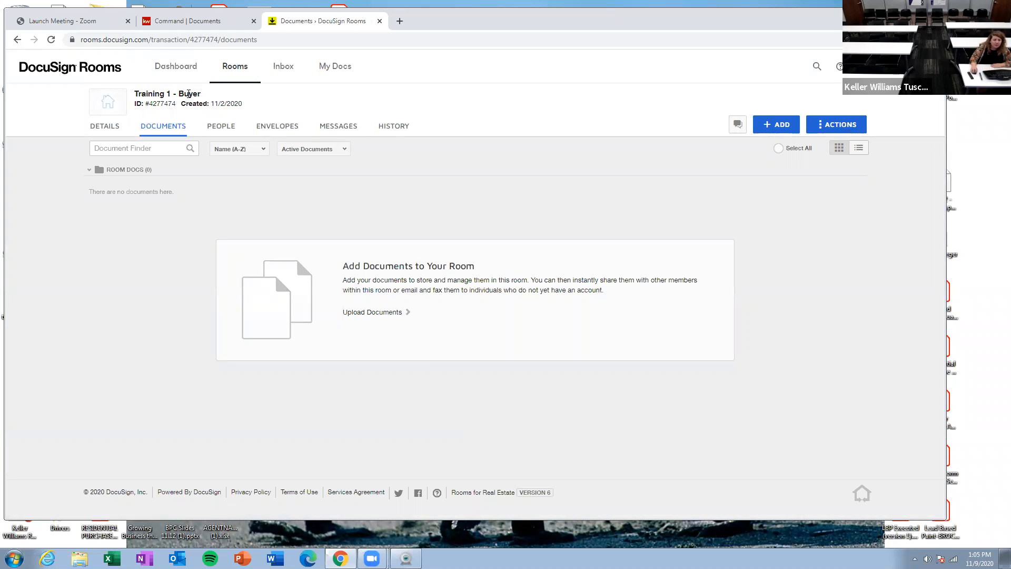
Step: Review the Training 1 - Buyer room's Details page, including room information, location, seller and buyer sections
click(188, 20)
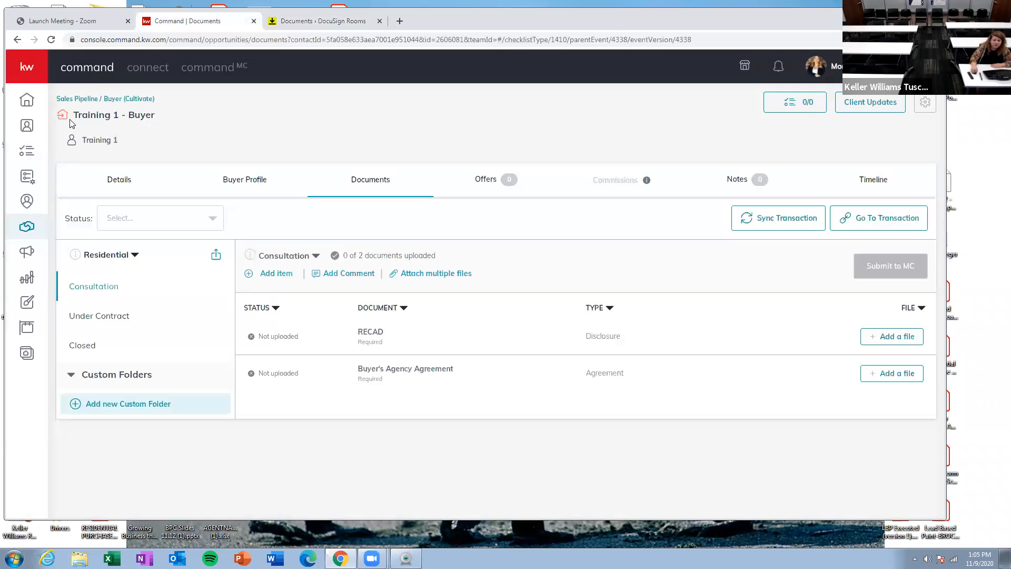
click(310, 21)
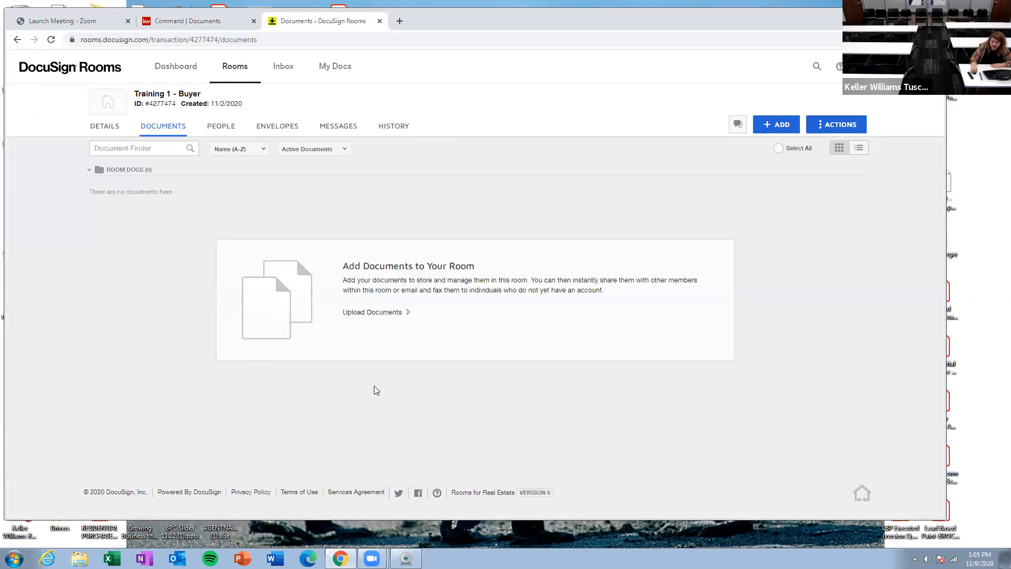
click(121, 128)
scroll(558, 268, down, 1)
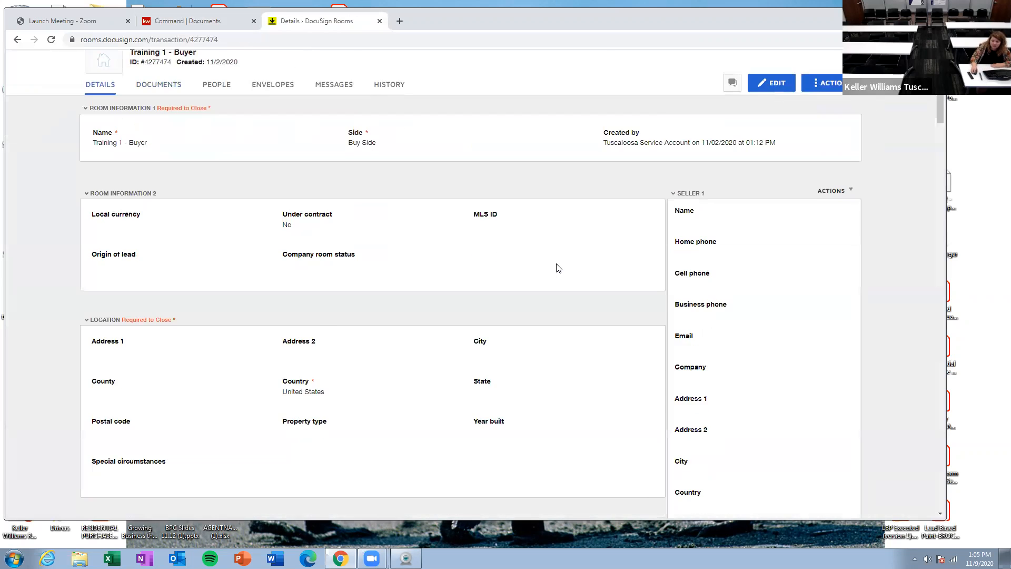
scroll(558, 268, down, 15)
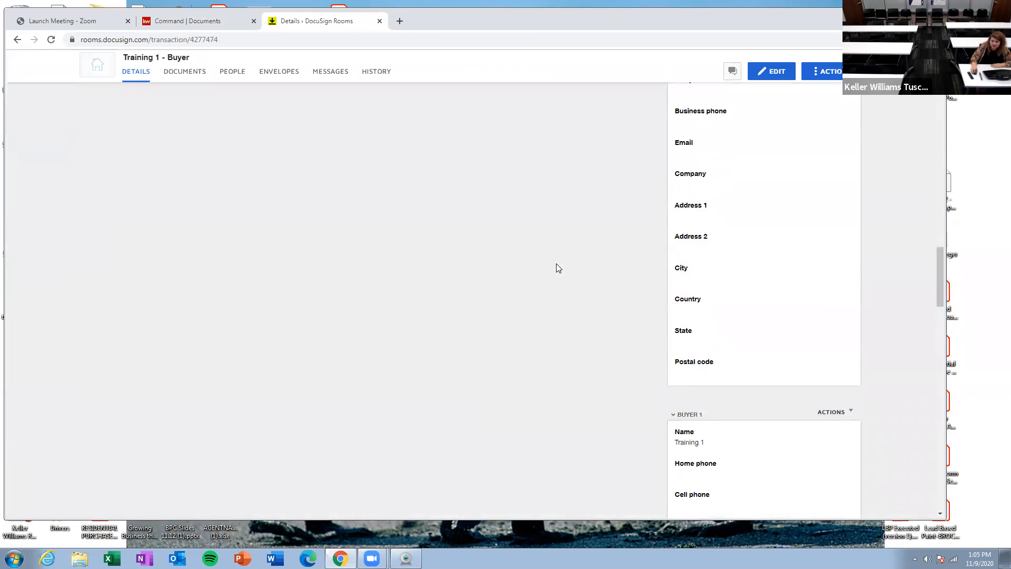
scroll(558, 268, down, 5)
scroll(600, 259, up, 1)
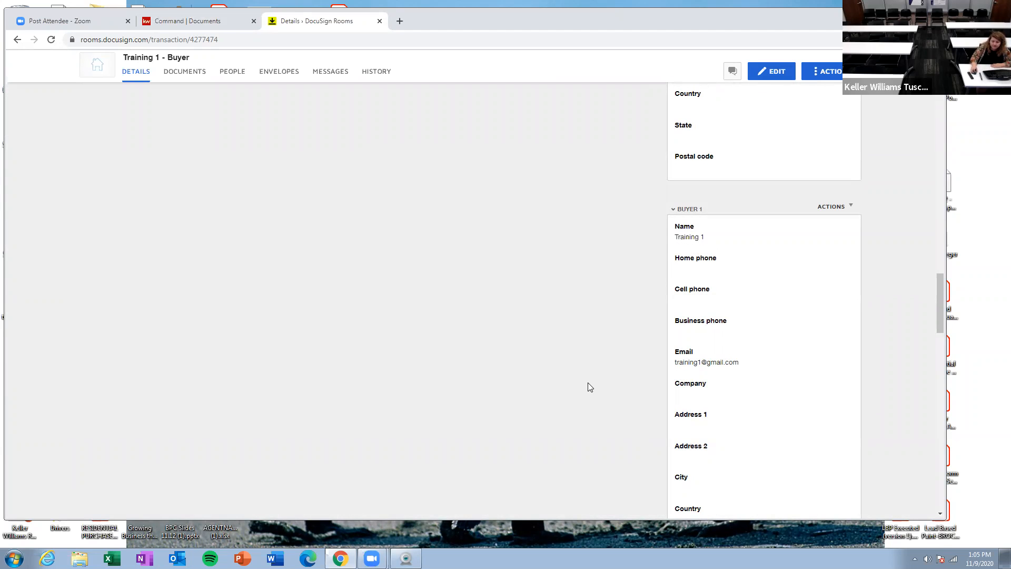
scroll(583, 382, up, 15)
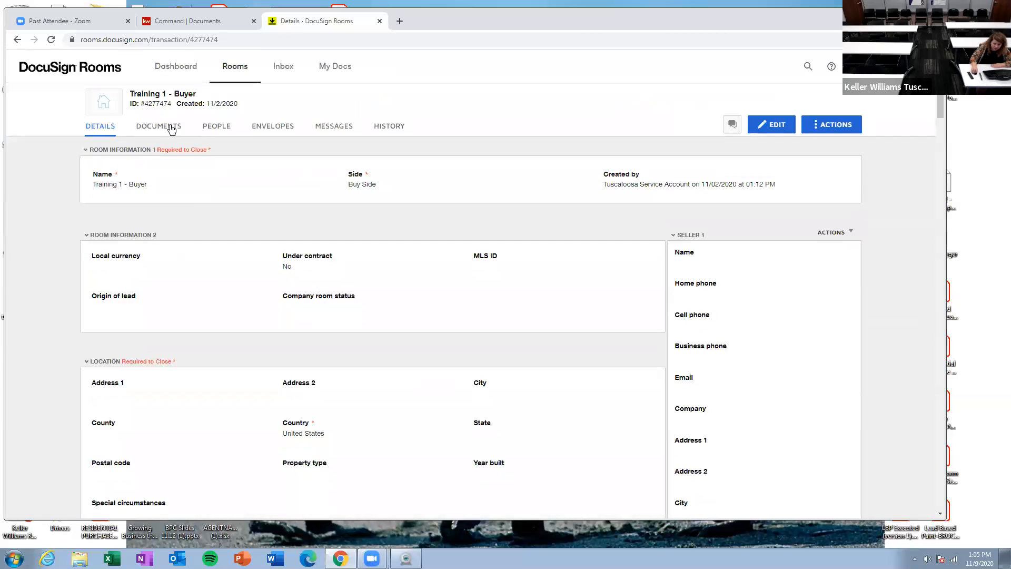
Step: Start adding documents to the room's Documents section from DocuSign Forms
click(169, 128)
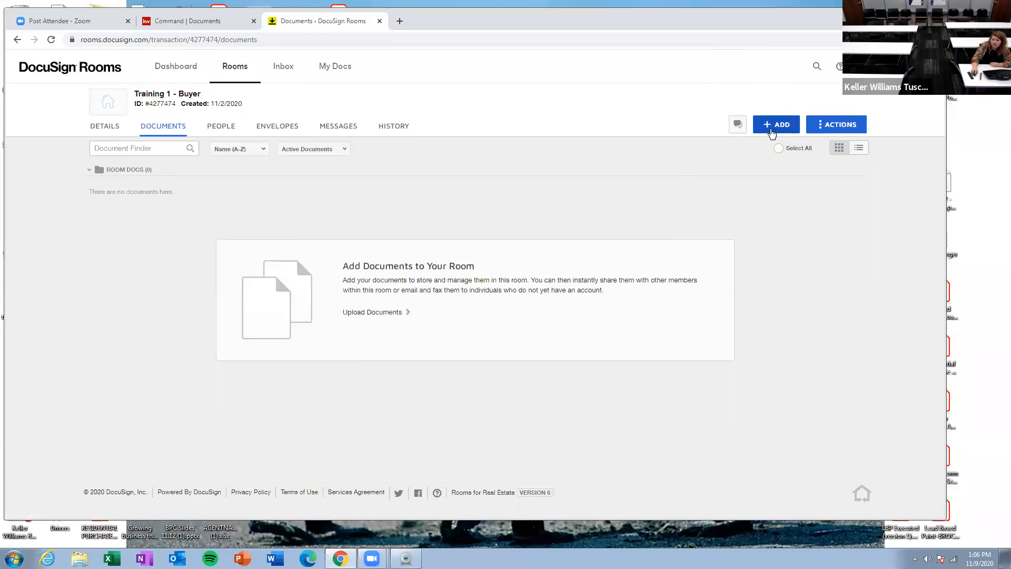
click(773, 129)
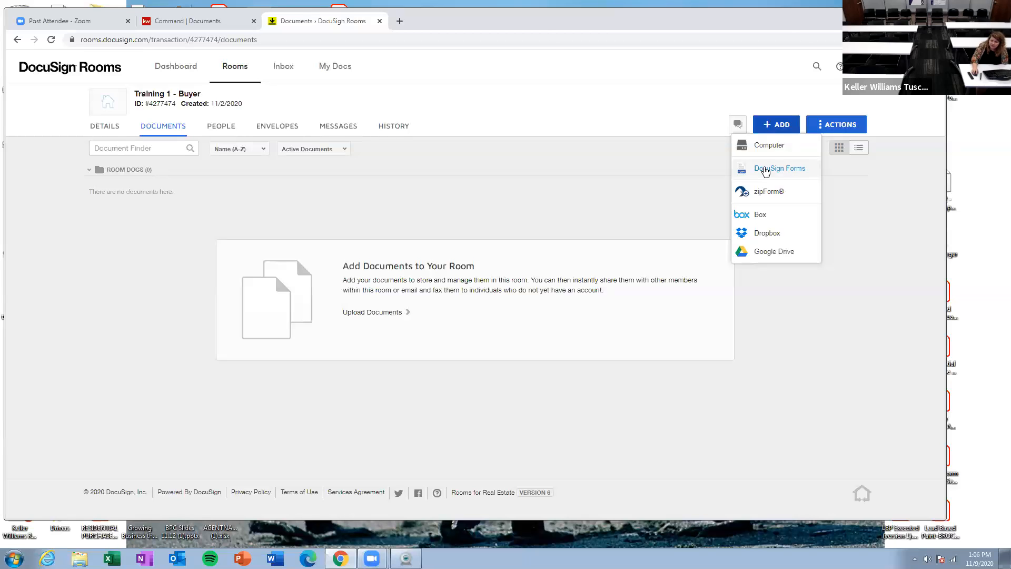
click(783, 175)
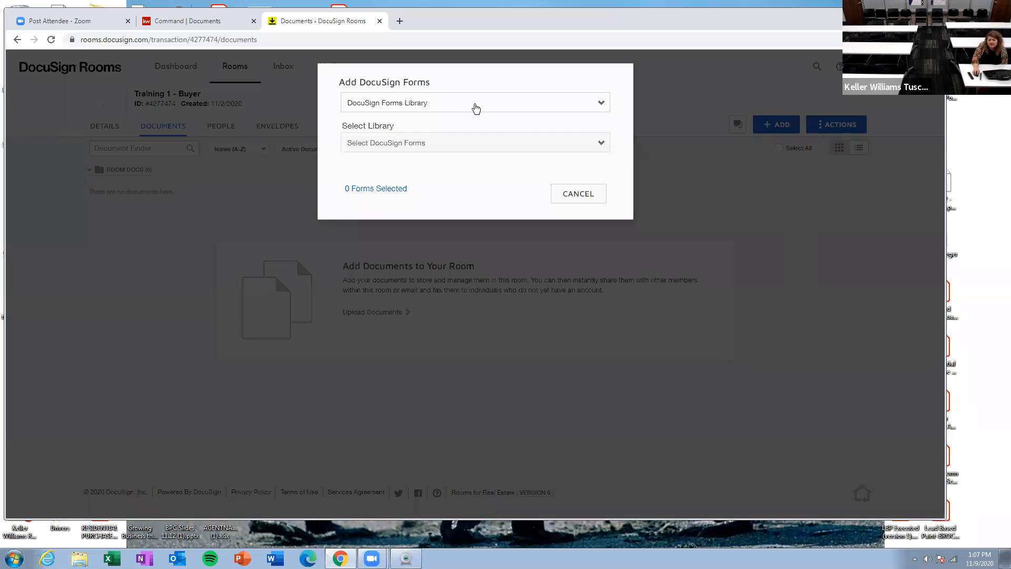
Step: Switch the form source to DocuSign Forms Group and choose the Buyer - Residential group
click(466, 104)
click(465, 105)
click(434, 153)
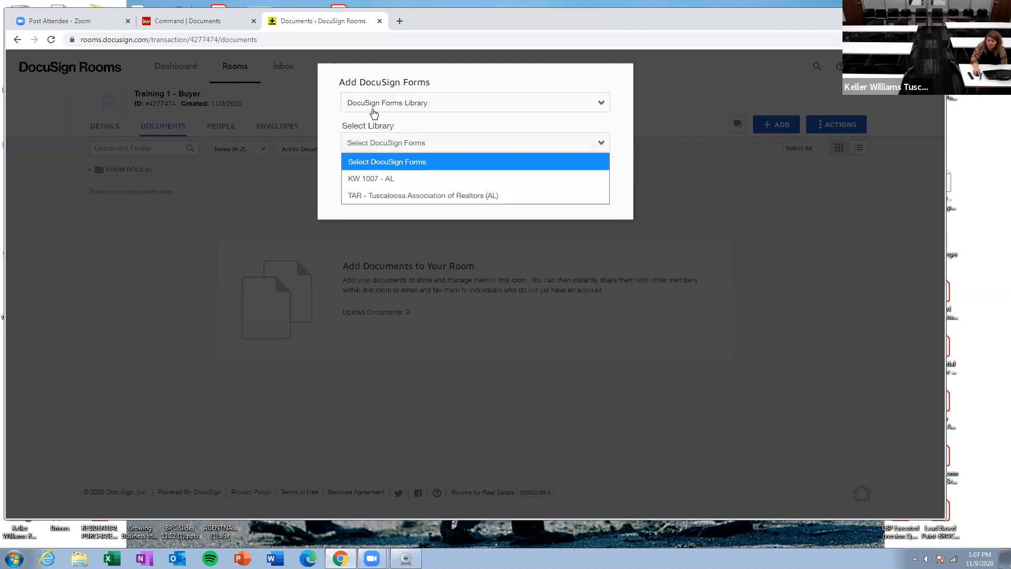
click(336, 134)
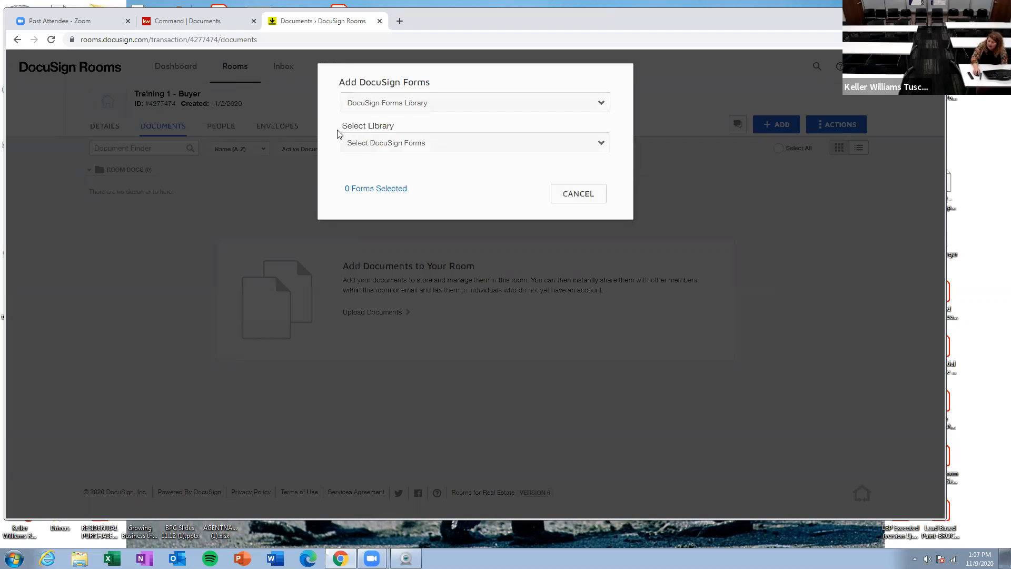
click(421, 108)
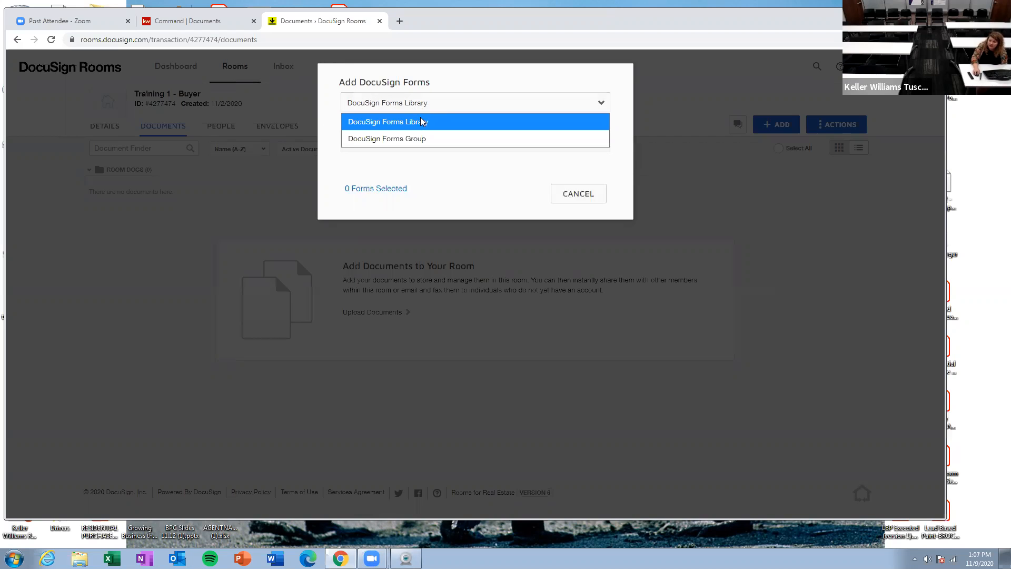
click(423, 138)
click(425, 144)
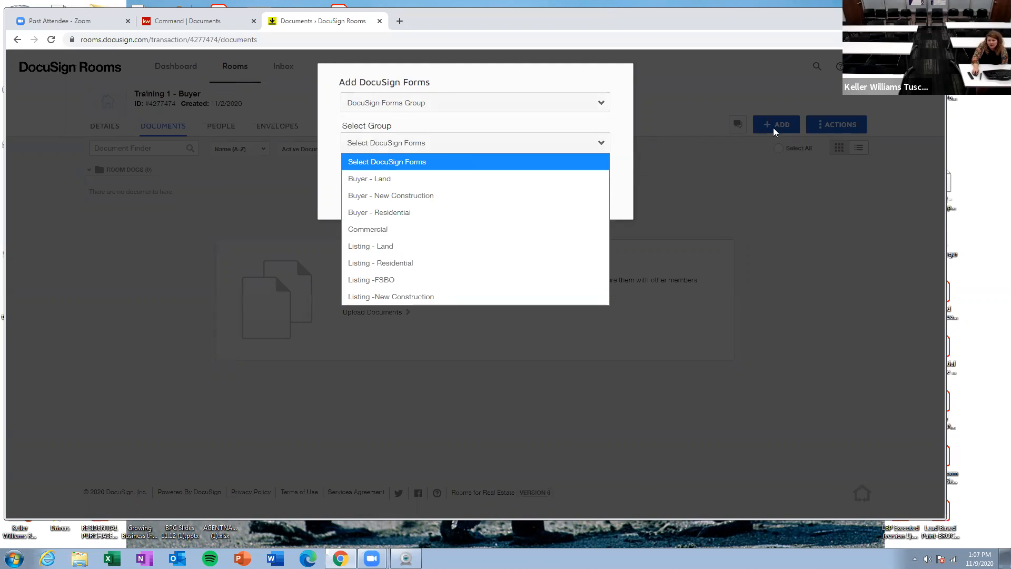
click(451, 102)
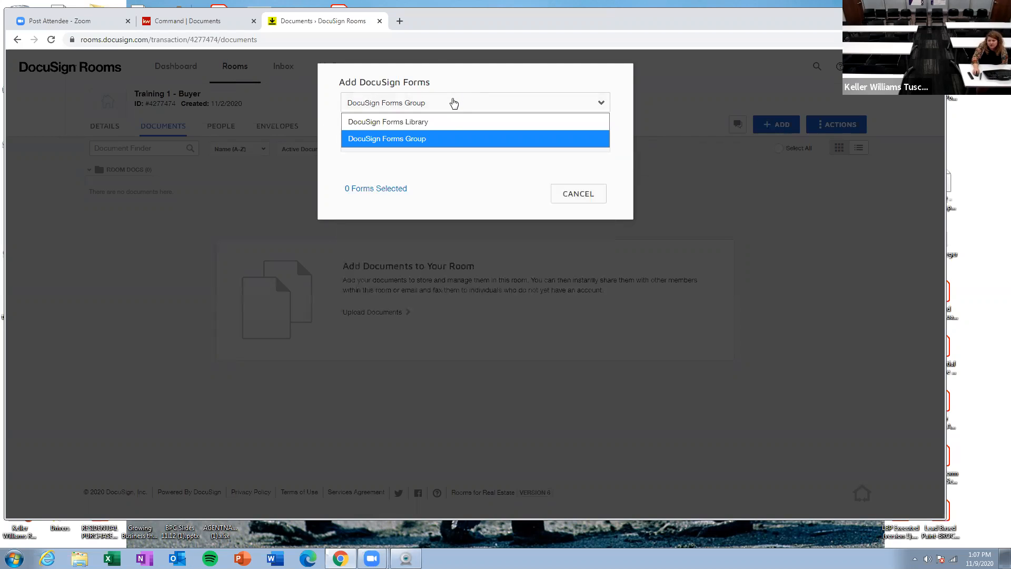
click(458, 138)
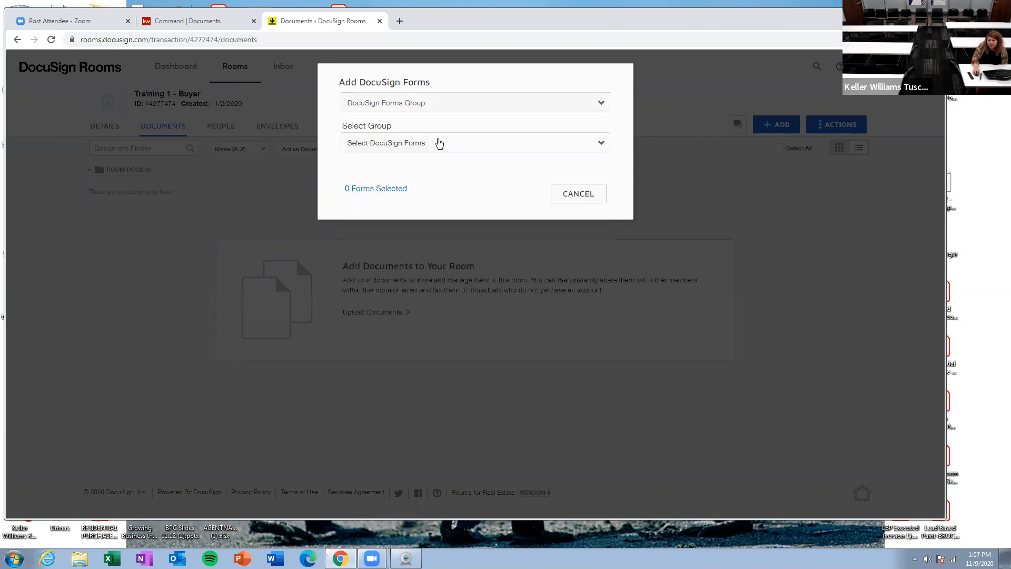
click(437, 143)
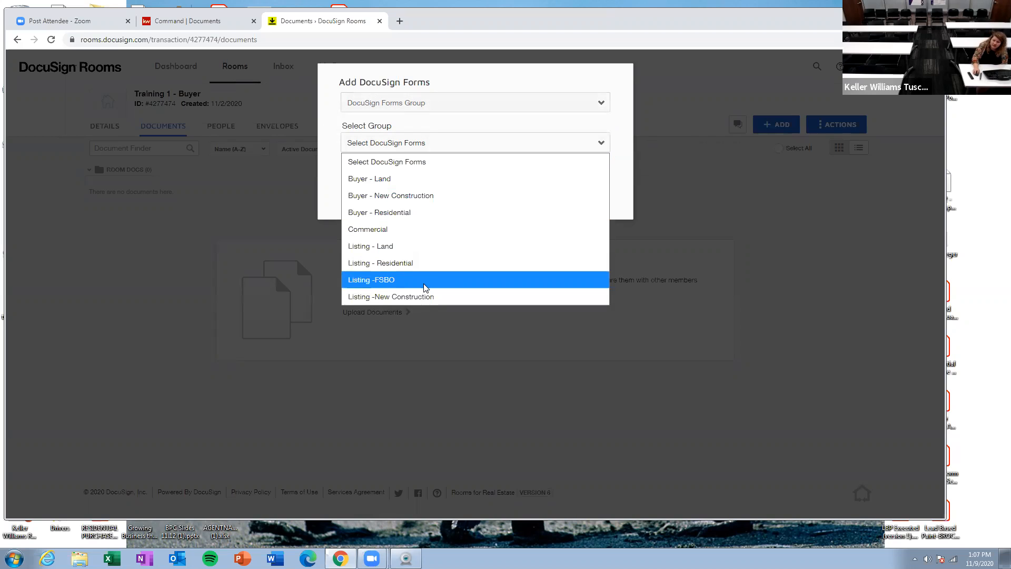
click(475, 212)
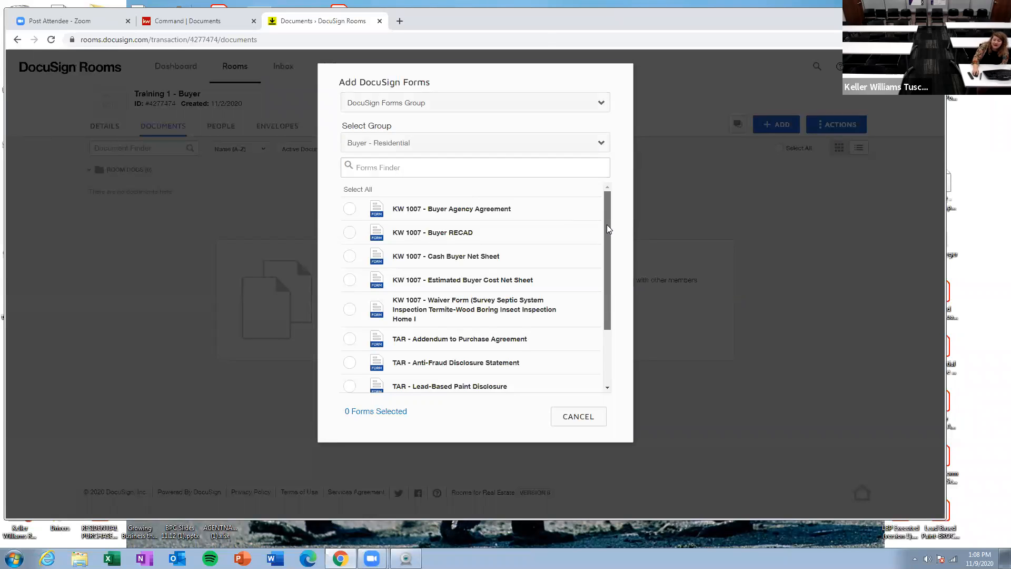
Step: Select the Buyer Agency Agreement, Buyer RECAD, Estimated Buyer Cost Net Sheet and Residential Purchase Agreement forms and add them to the room
drag(606, 224, 605, 235)
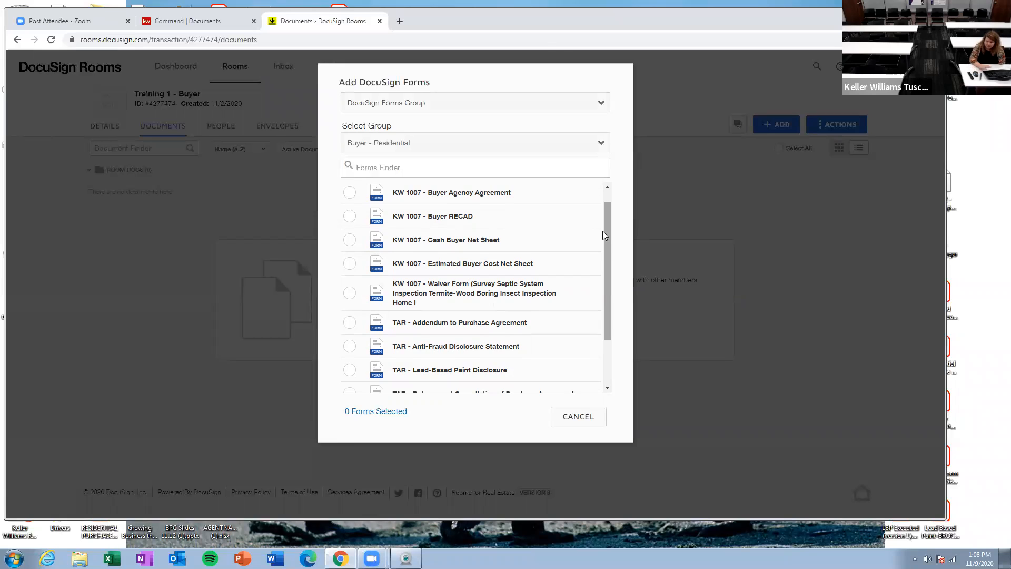
click(350, 218)
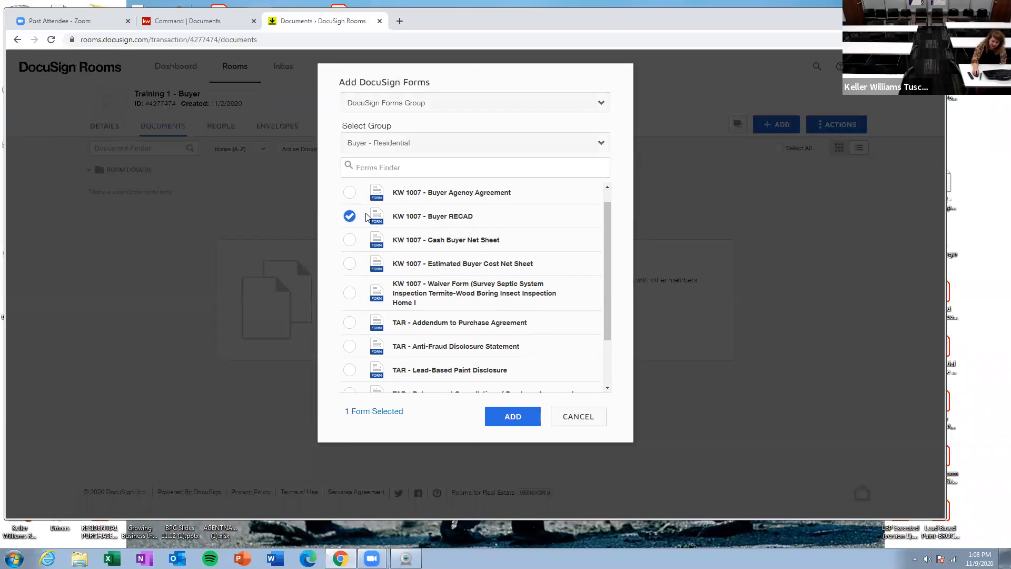
click(348, 197)
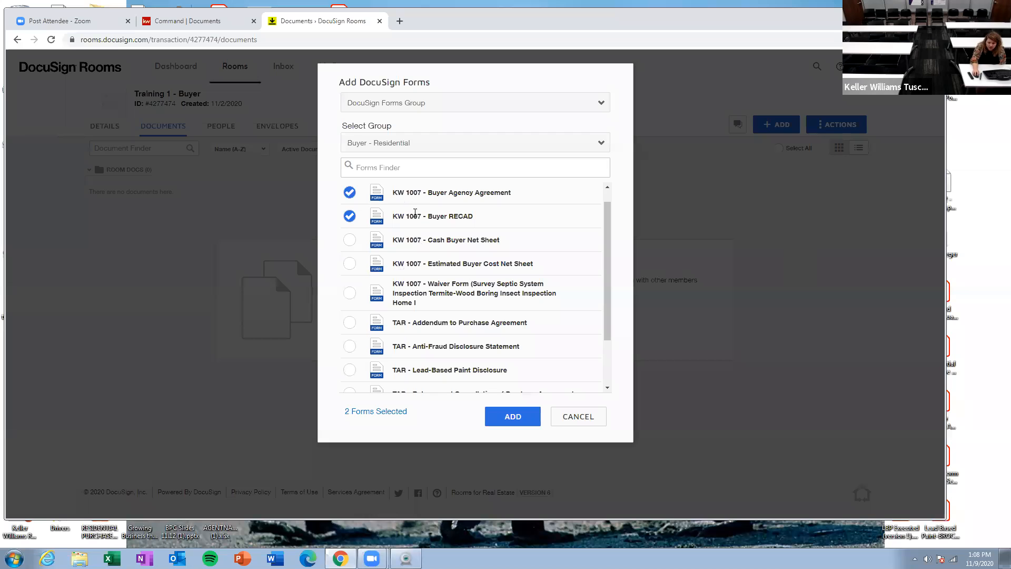
drag(606, 236, 605, 284)
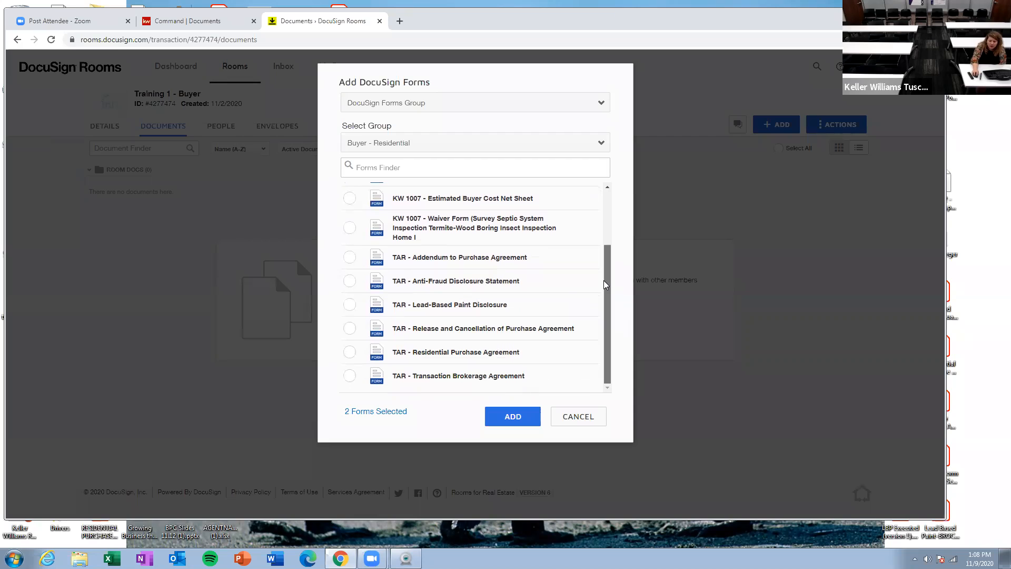
click(350, 353)
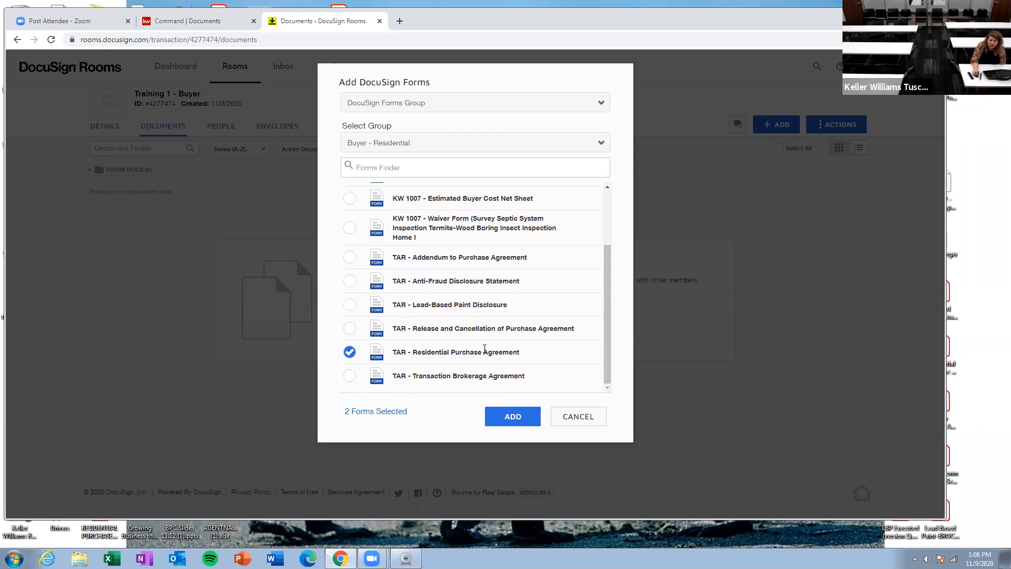
scroll(483, 353, up, 2)
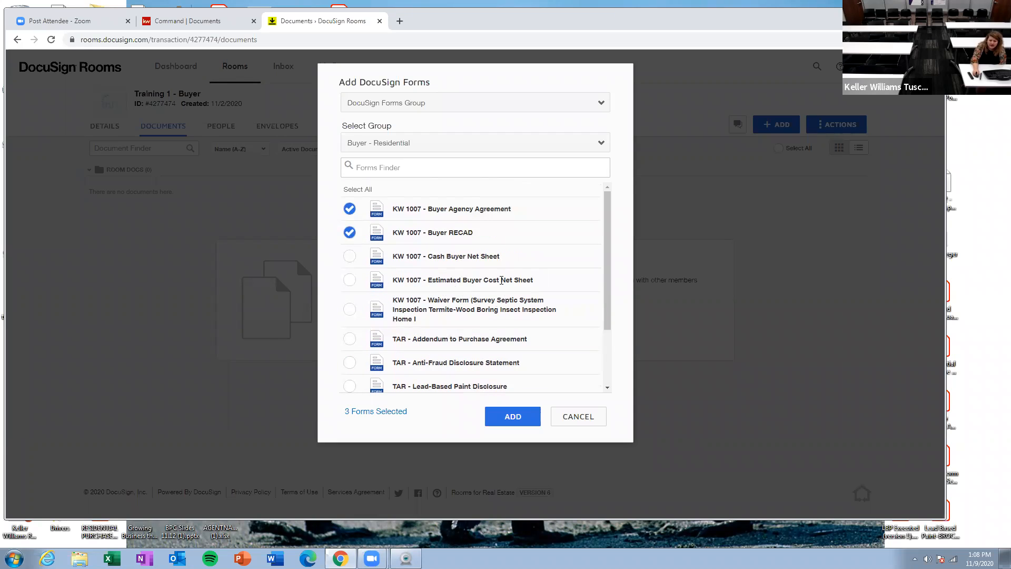
click(349, 280)
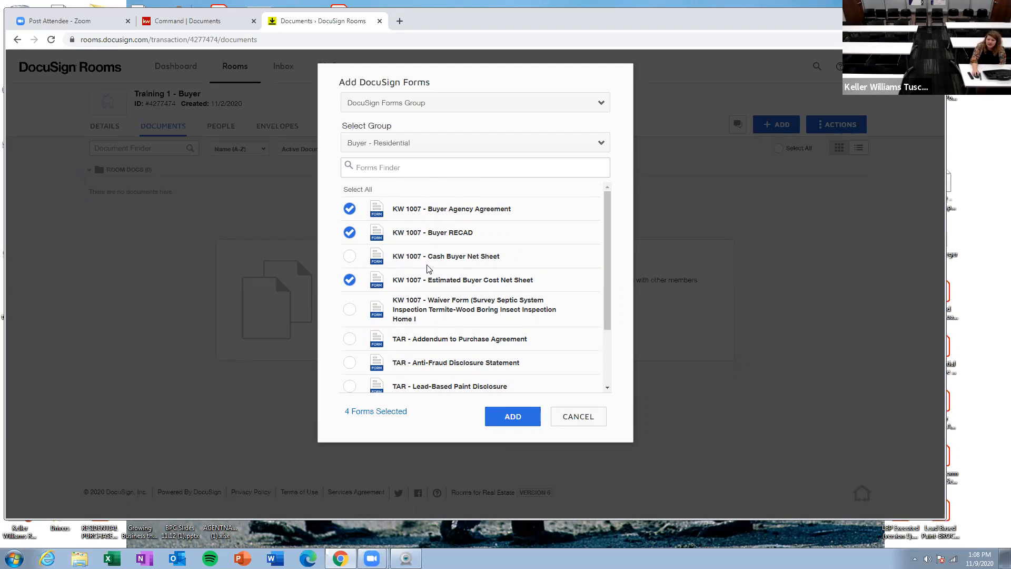
click(521, 424)
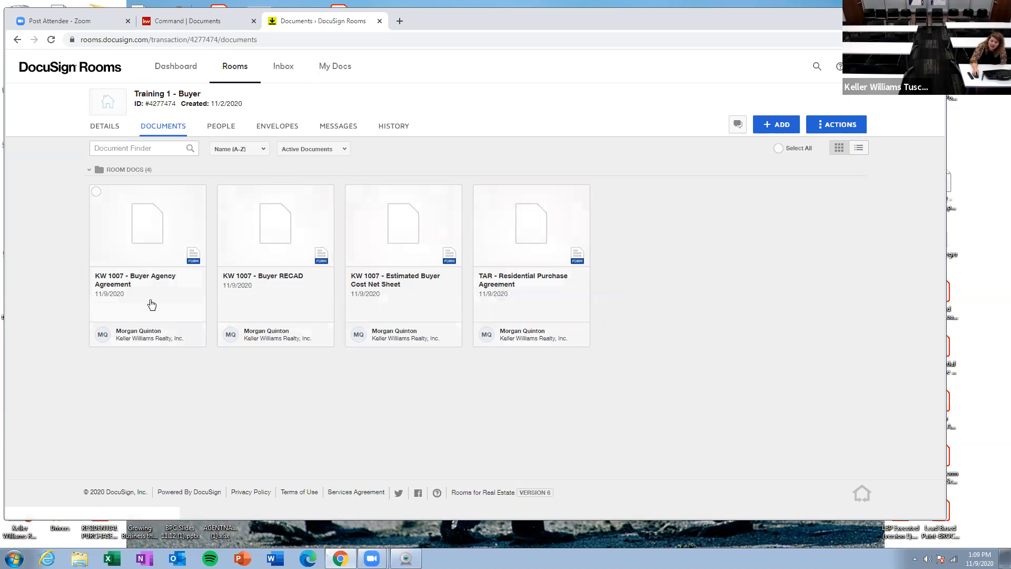
Step: Open the Buyer Agency Agreement and fill in the date 11/9/2020, agency start 11/9/2020 and end date 2/9/2021
click(143, 235)
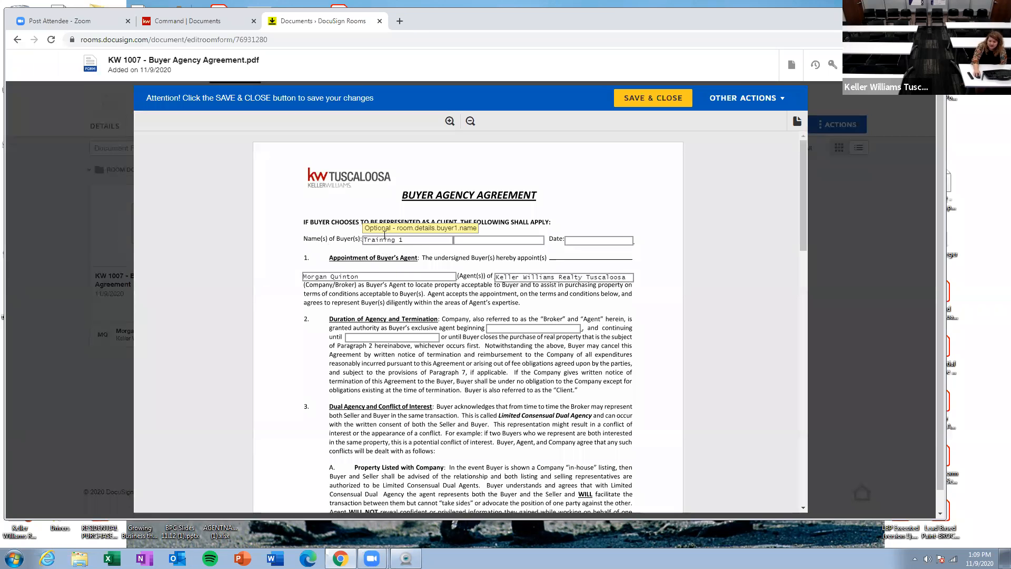
click(565, 239)
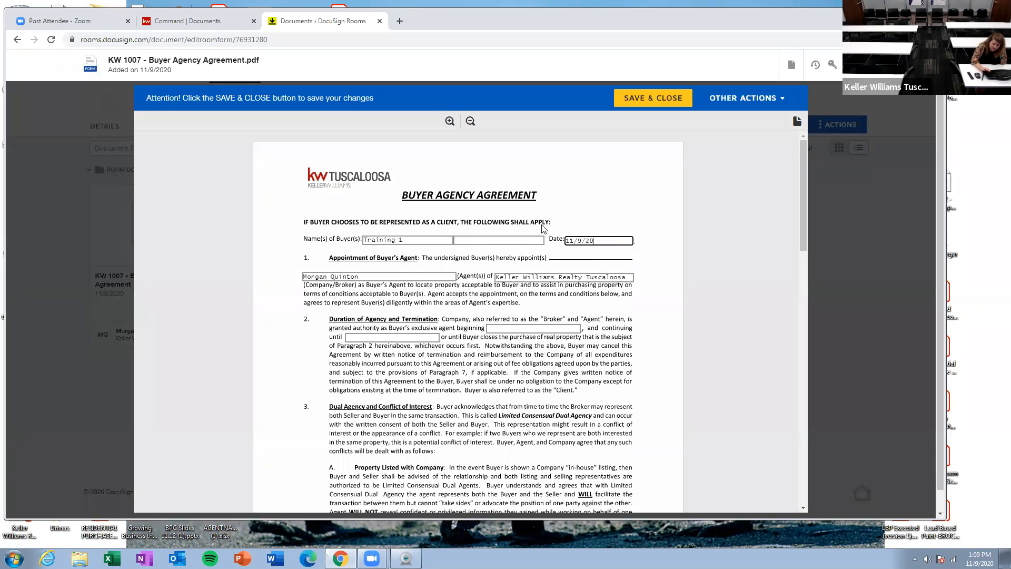
click(500, 329)
text(1/)
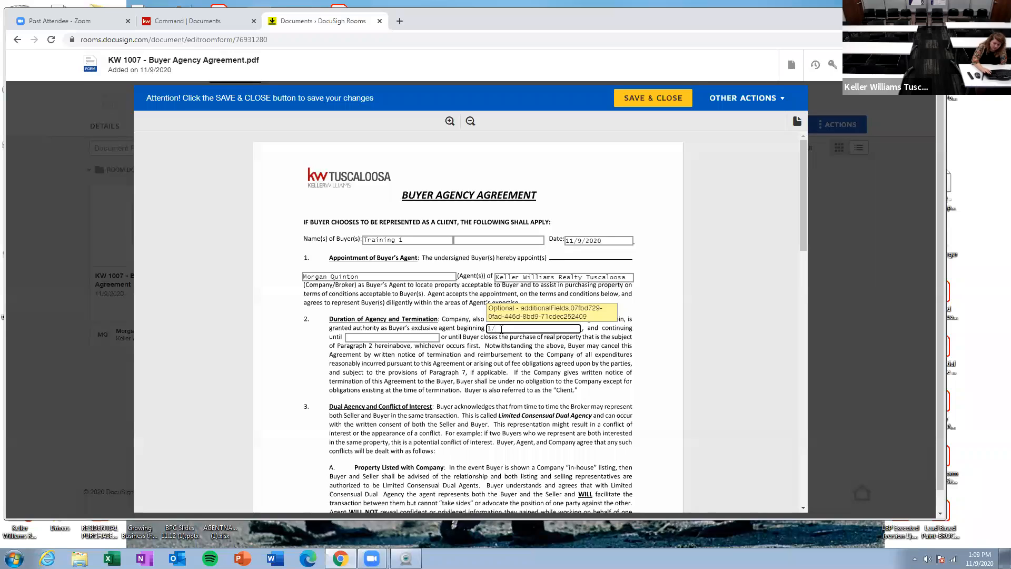
key(BackSpace)
text(1/9/20)
click(371, 334)
text(2/9/2021)
click(529, 404)
Step: Review the rest of the Buyer Agency Agreement, then save and close it
scroll(439, 461, down, 1)
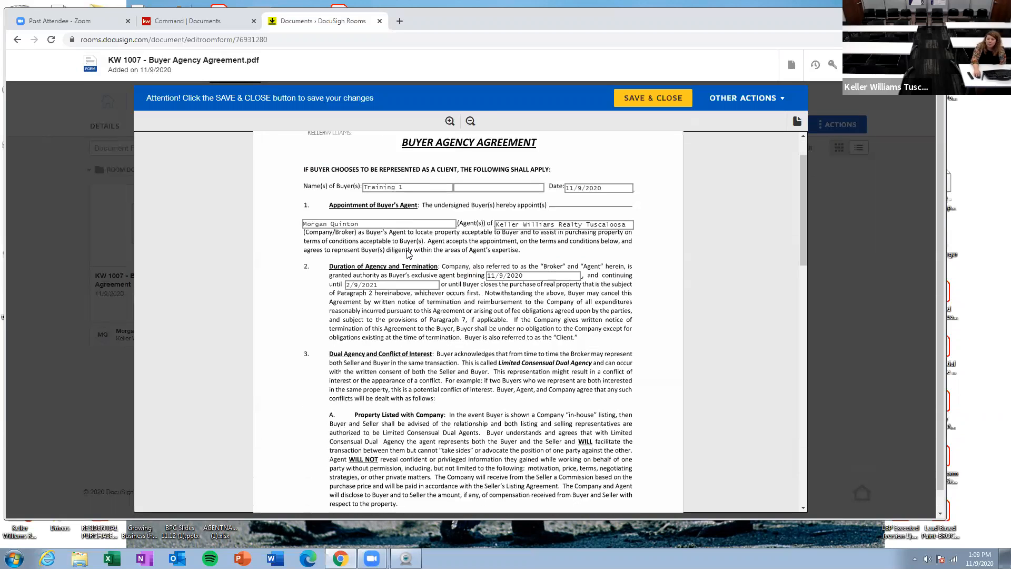
scroll(448, 294, down, 3)
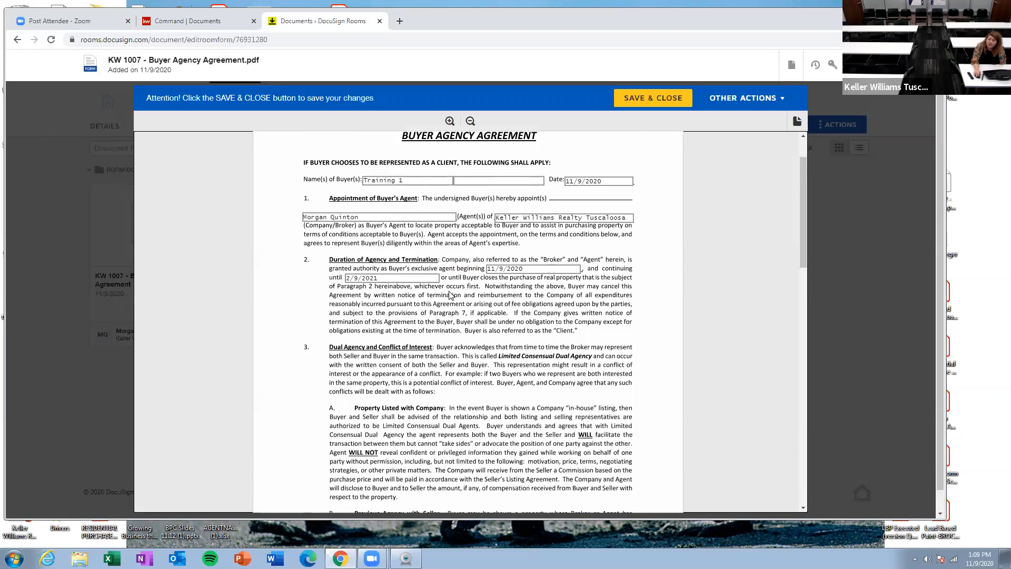
scroll(418, 259, down, 8)
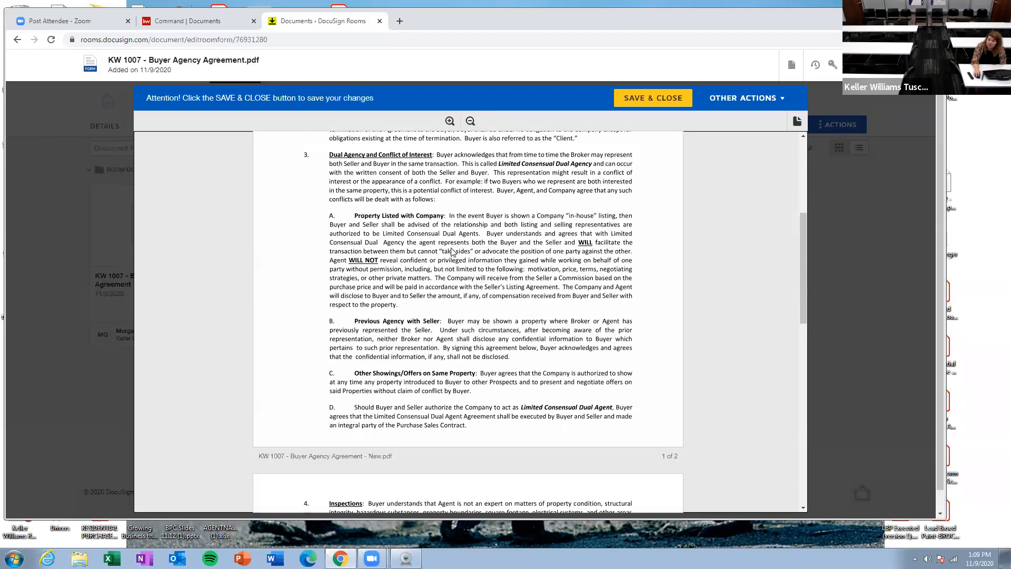
scroll(454, 275, down, 4)
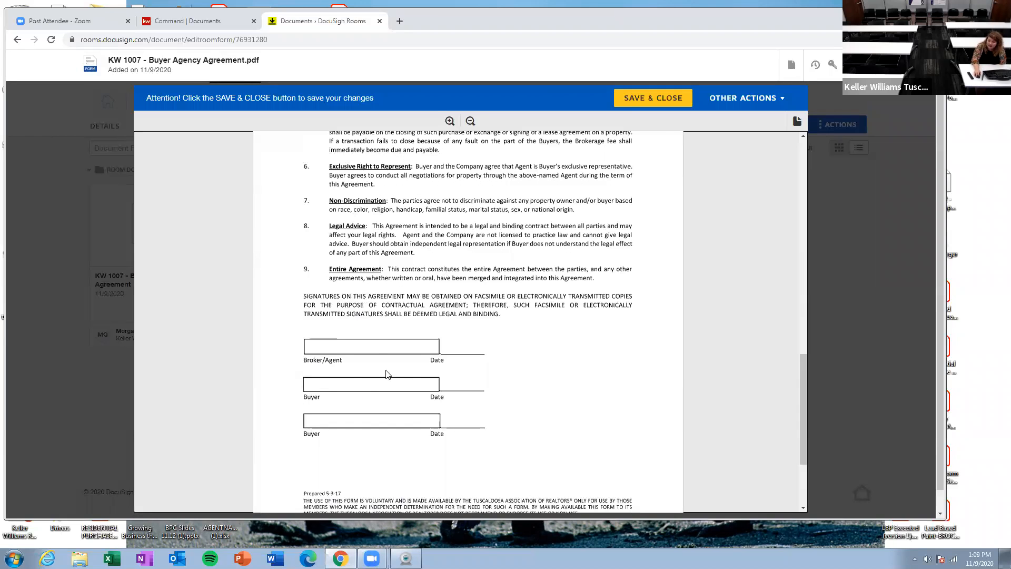
scroll(387, 374, down, 1)
scroll(464, 379, up, 4)
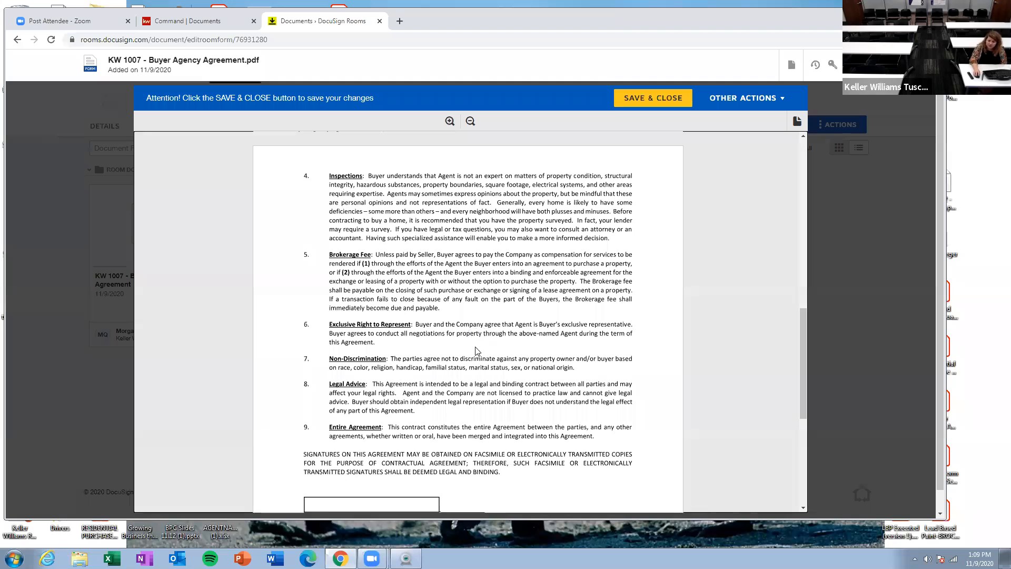
scroll(485, 448, up, 7)
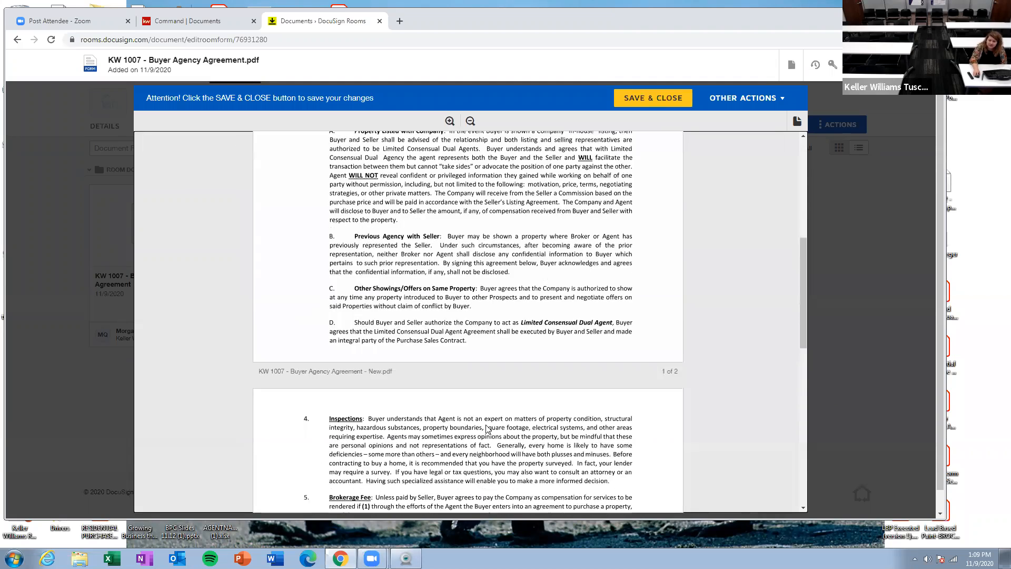
scroll(489, 273, up, 4)
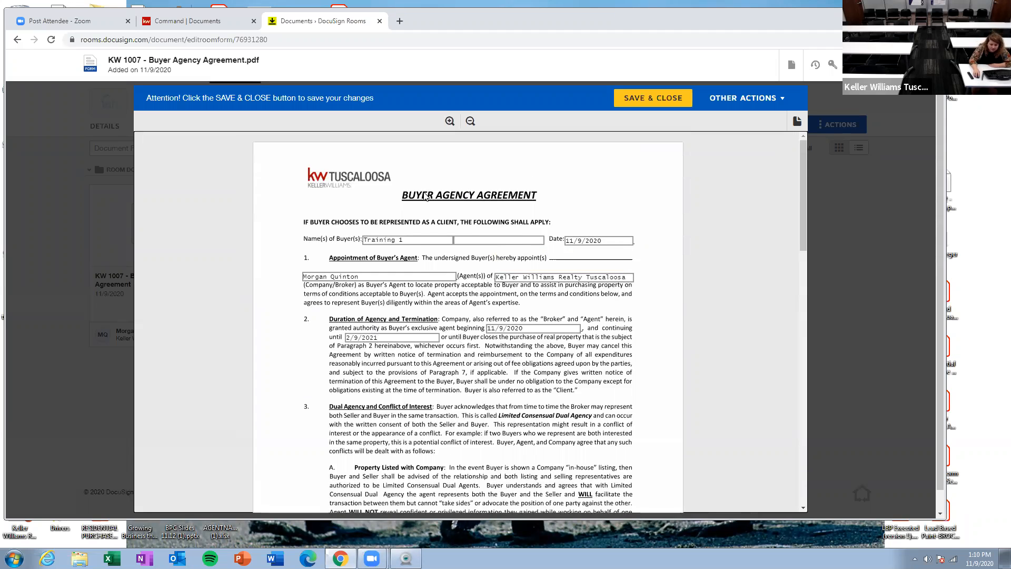
scroll(417, 267, down, 12)
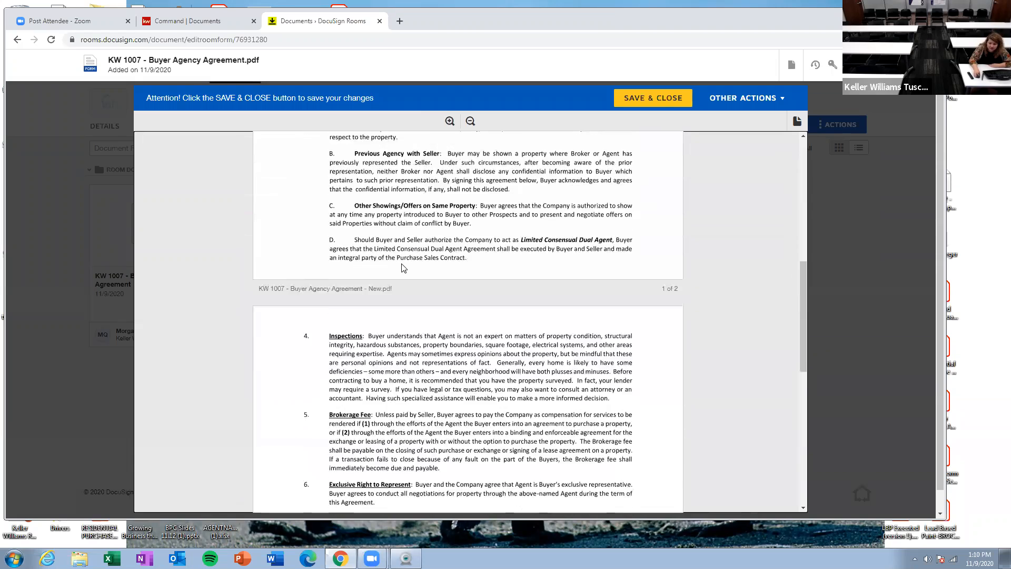
scroll(546, 237, down, 4)
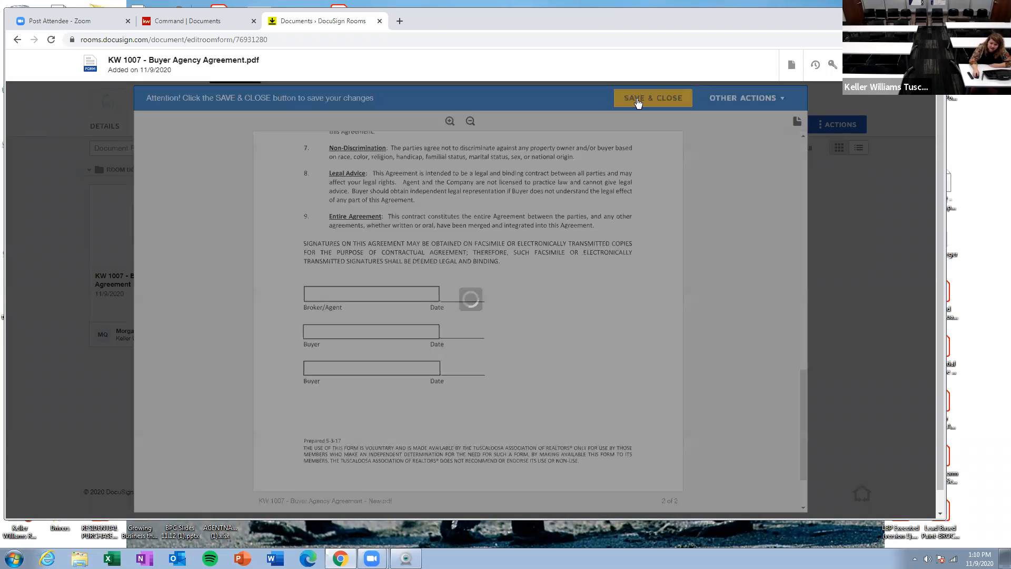
click(637, 99)
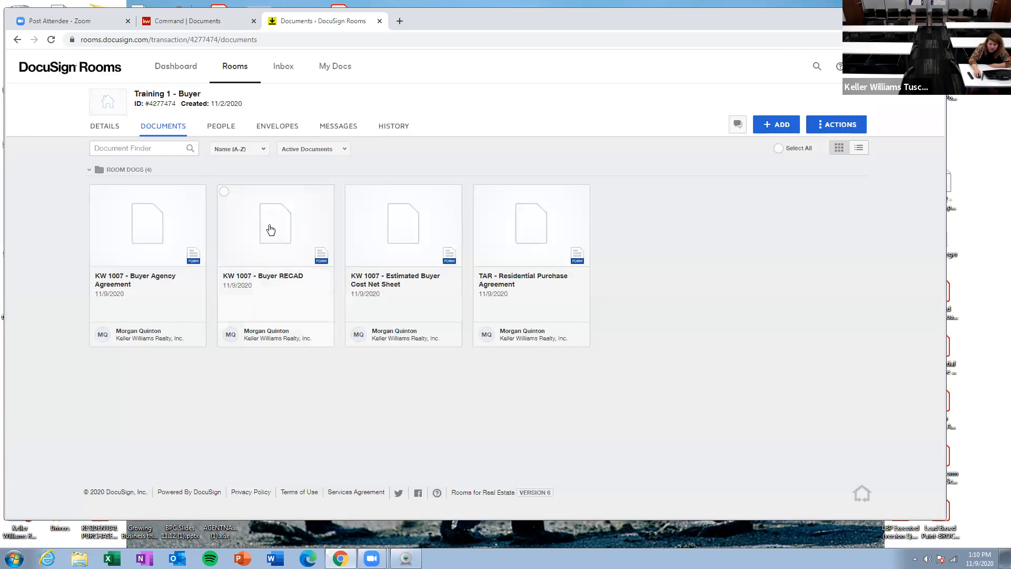
Step: Open the Buyer RECAD form, review its licensee and consumer fields, and save and close it
click(270, 229)
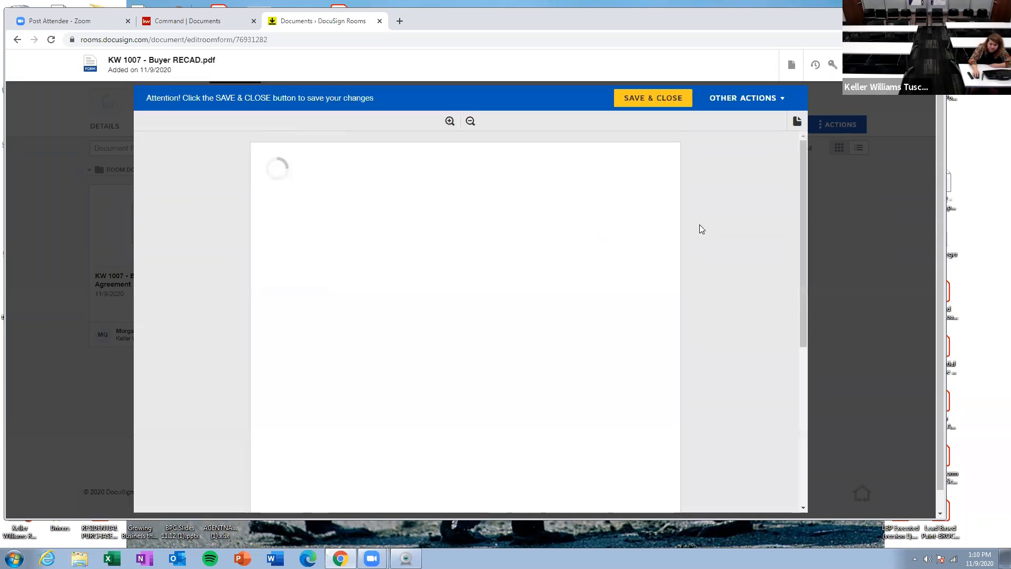
scroll(737, 211, down, 1)
drag(800, 190, 803, 267)
scroll(418, 416, down, 1)
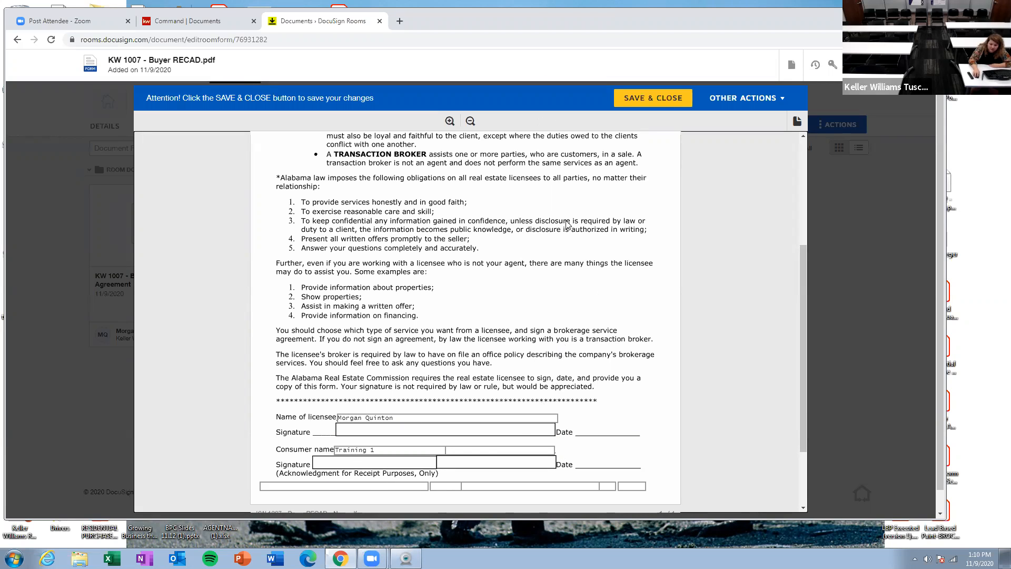
click(647, 101)
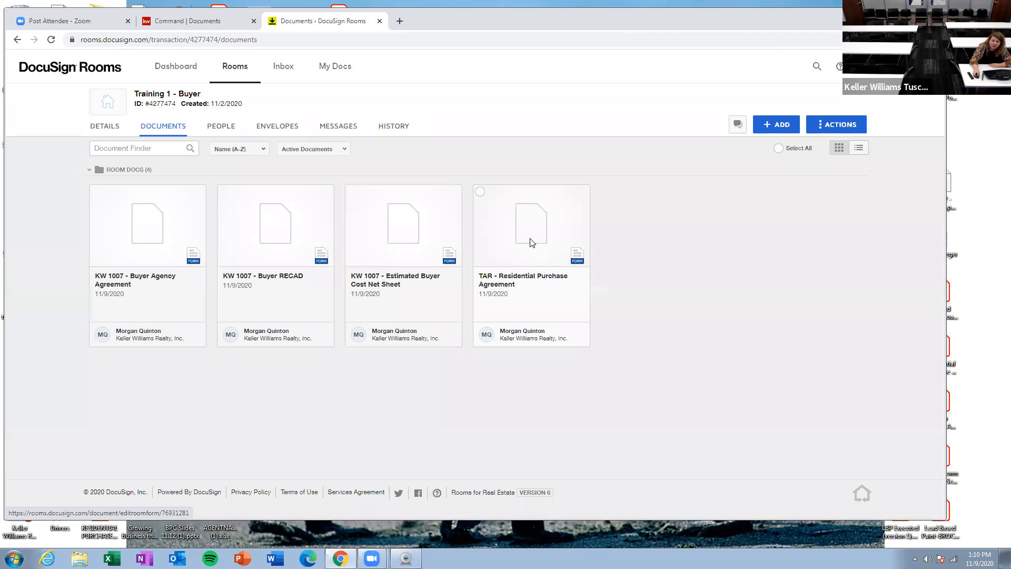
Step: Open the Residential Purchase Agreement and enter Seller as the seller, Tuscaloosa as the city and 123 MAin St as the address
click(531, 241)
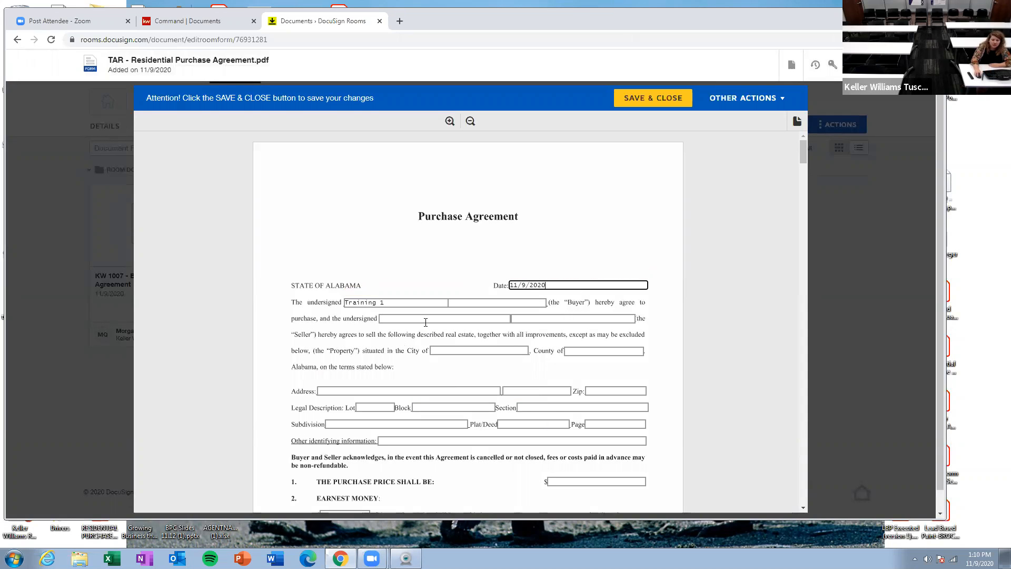
click(429, 318)
text(Sel)
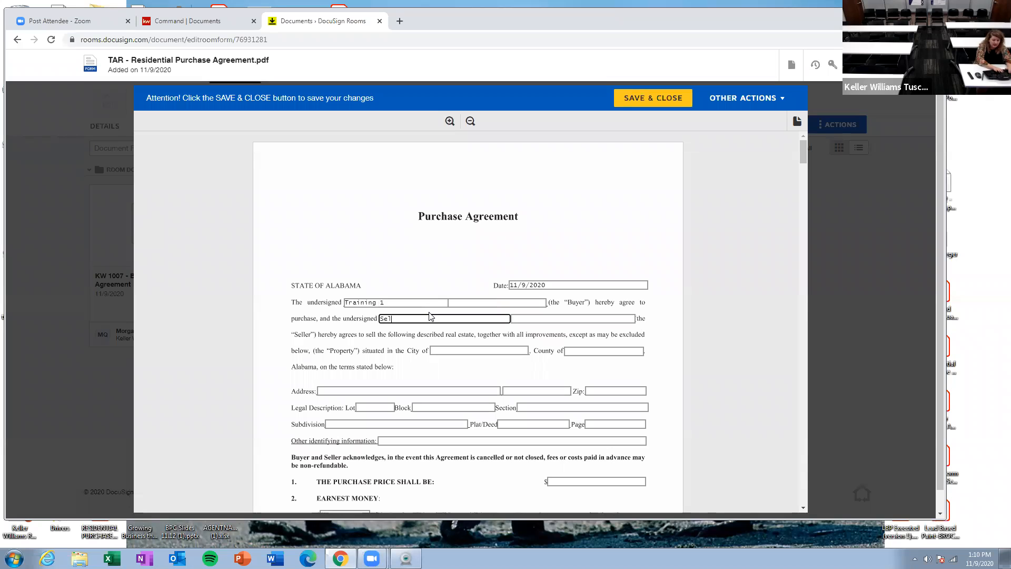
text(ler)
click(454, 351)
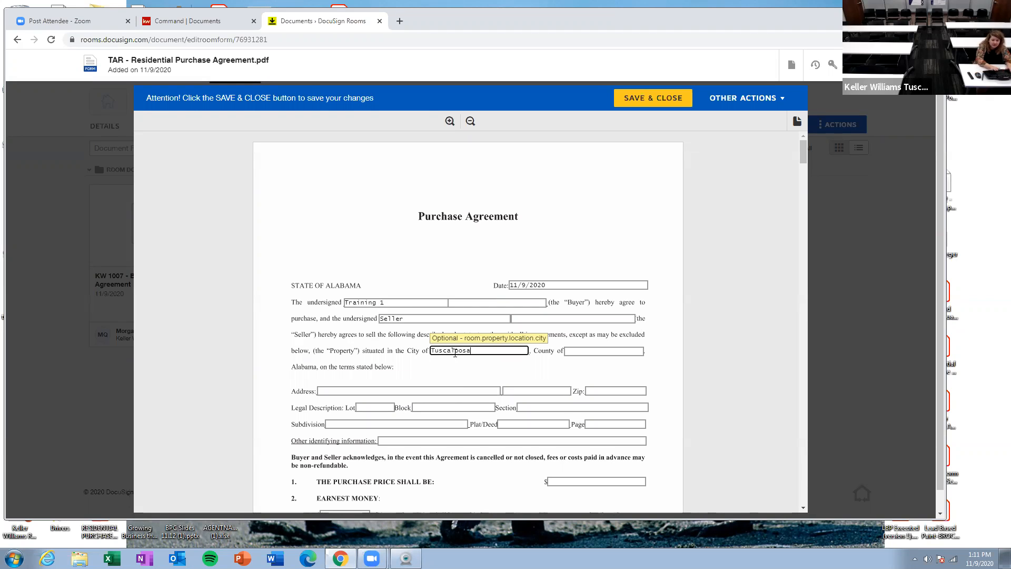
click(445, 389)
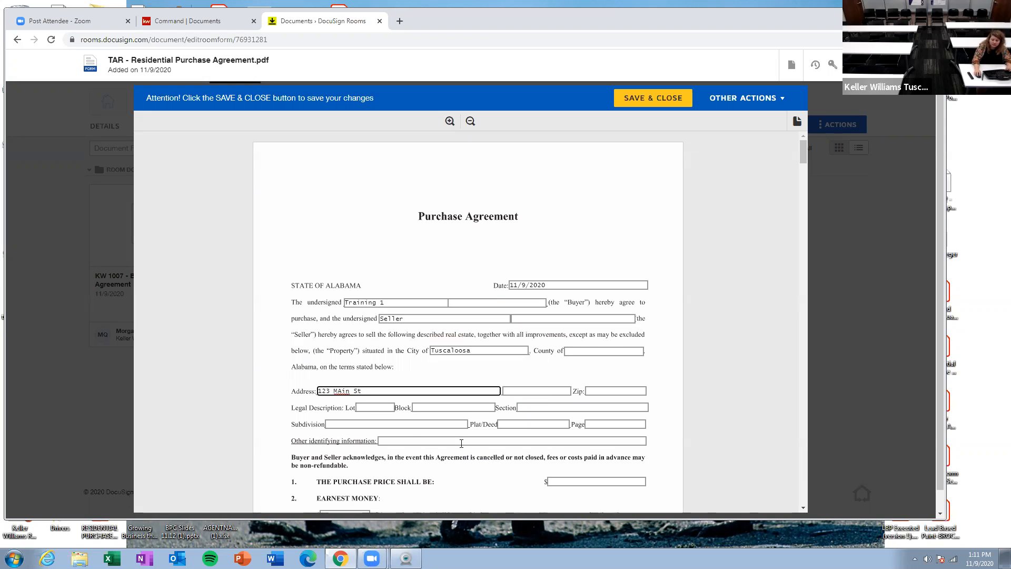
Step: Set the purchase price to 150,000 and earnest money to 1000, choosing Selling Broker as the earnest money holder
scroll(550, 446, down, 1)
click(575, 428)
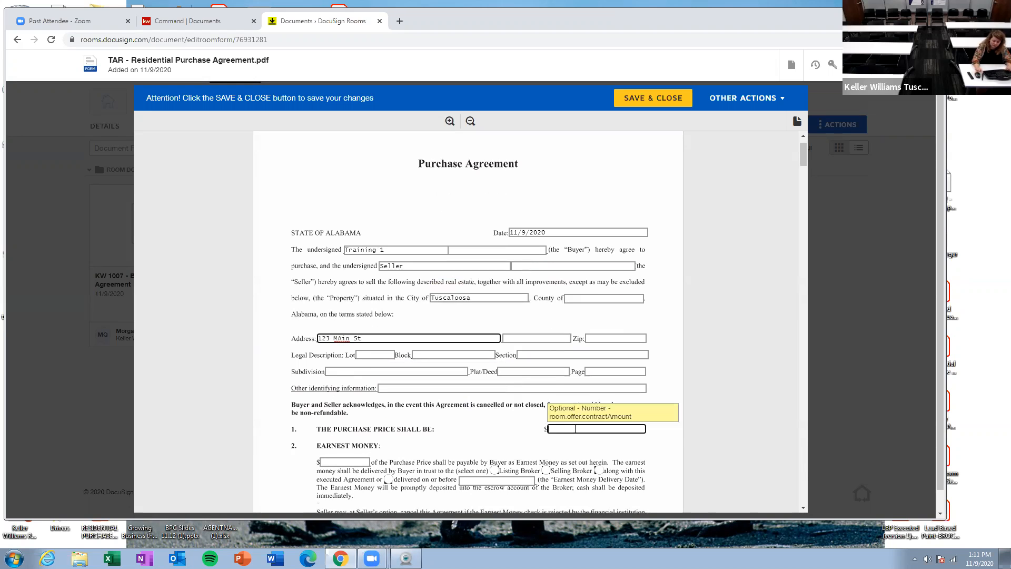
text(150,000)
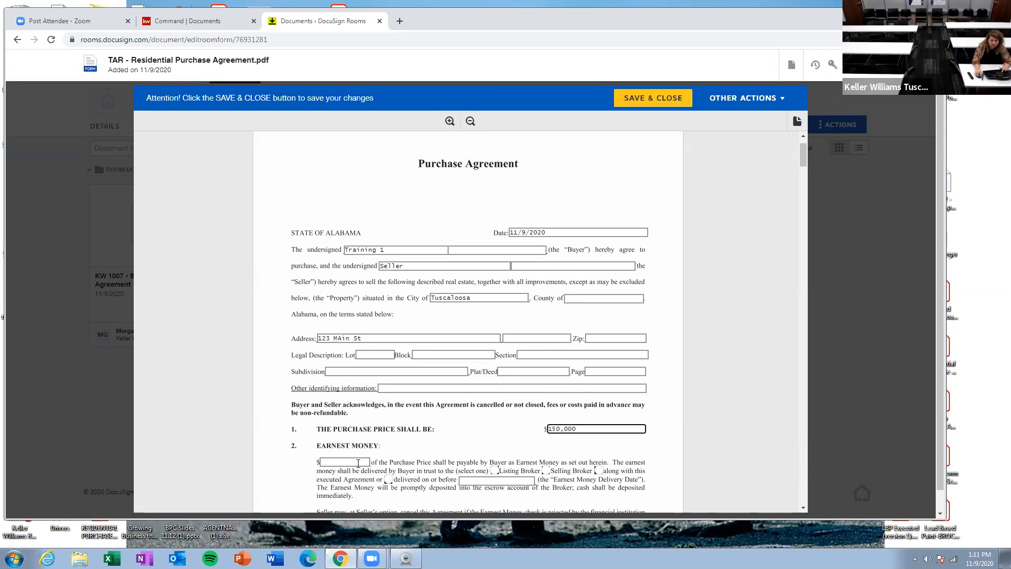
click(358, 462)
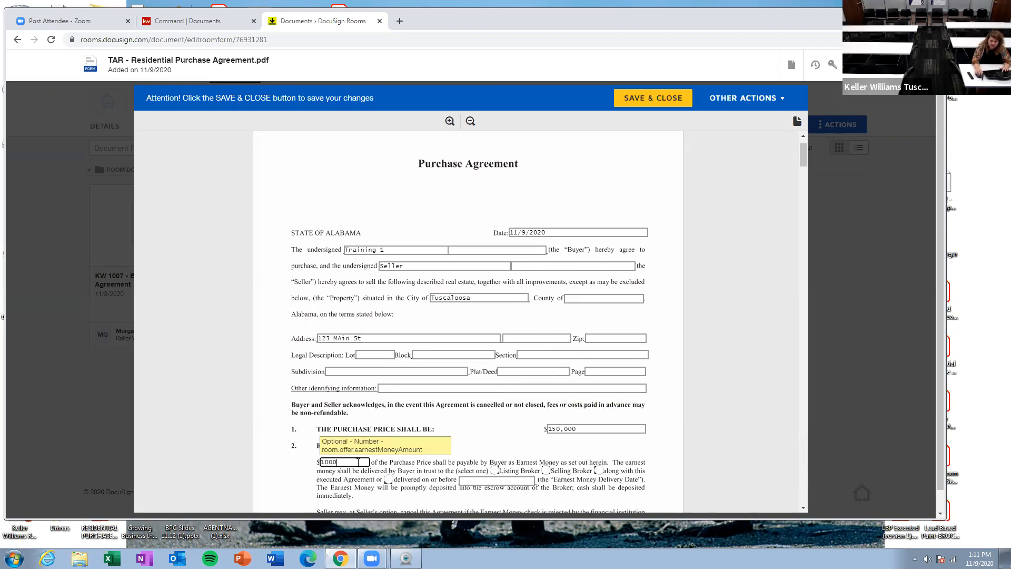
scroll(379, 478, down, 2)
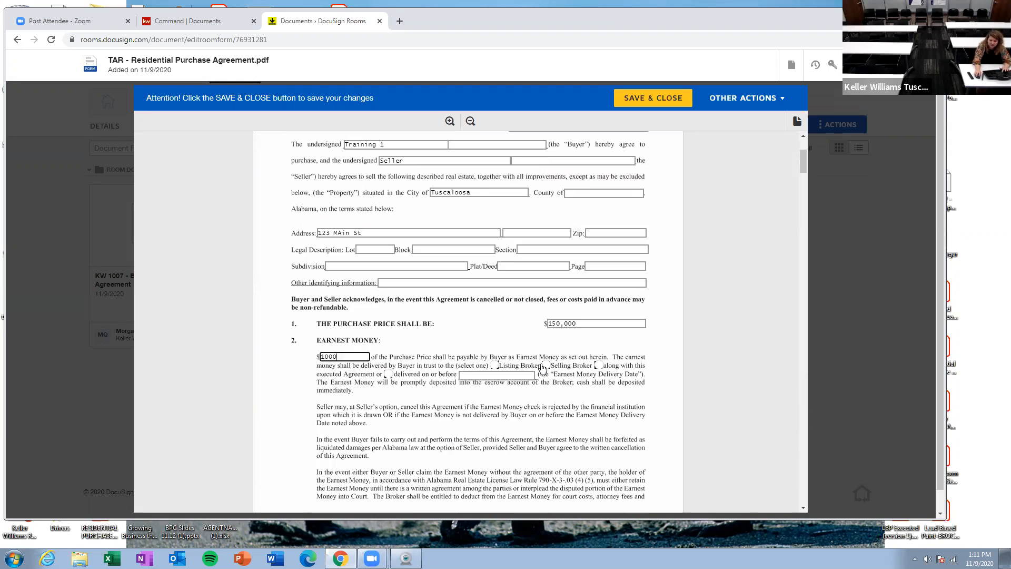
click(545, 365)
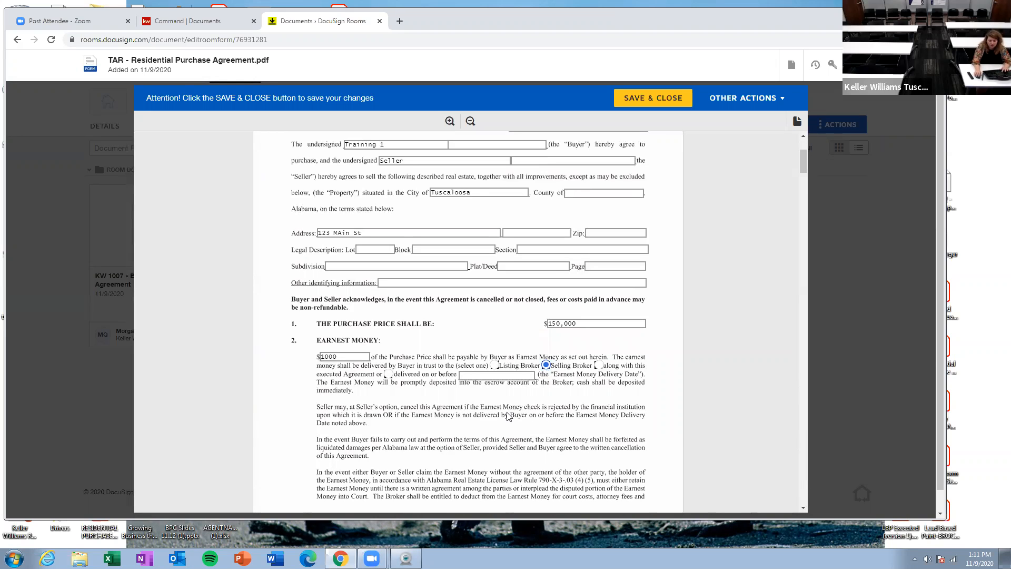
Step: Choose the Buyer Financing Contingency option and tick the Conventional loan type
scroll(465, 251, down, 4)
scroll(470, 316, up, 2)
scroll(476, 378, down, 4)
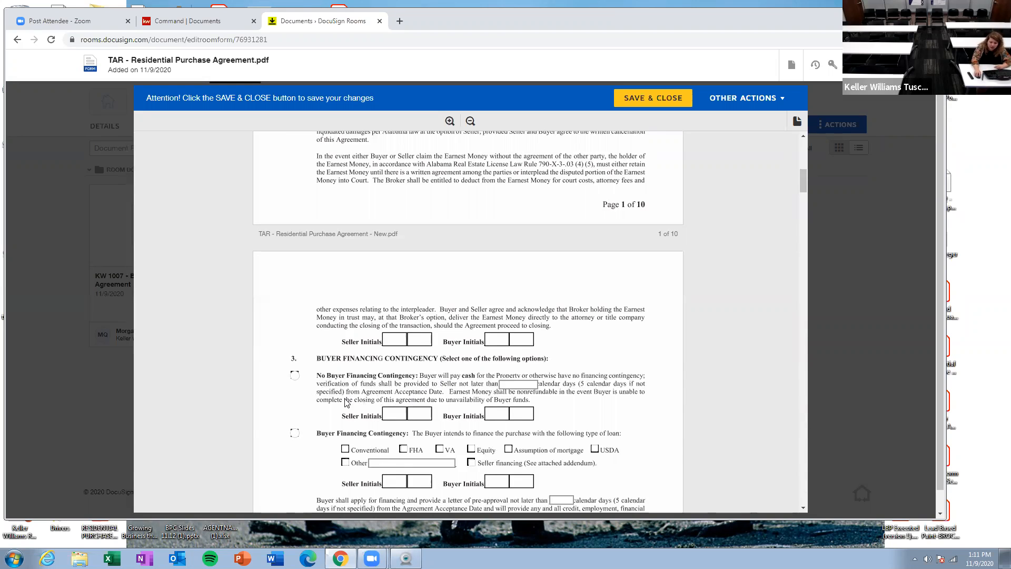
click(296, 434)
scroll(347, 366, down, 2)
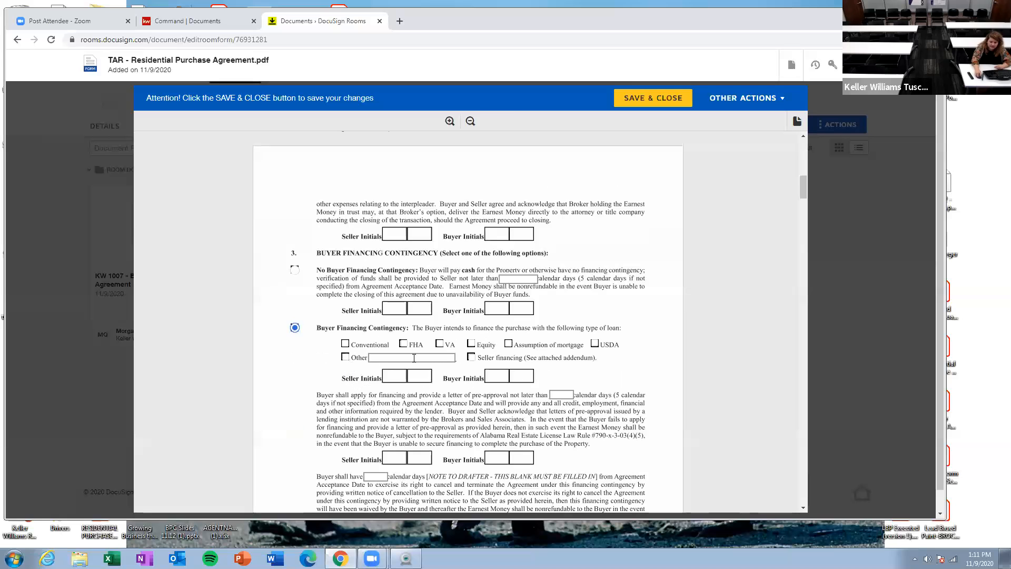
click(344, 344)
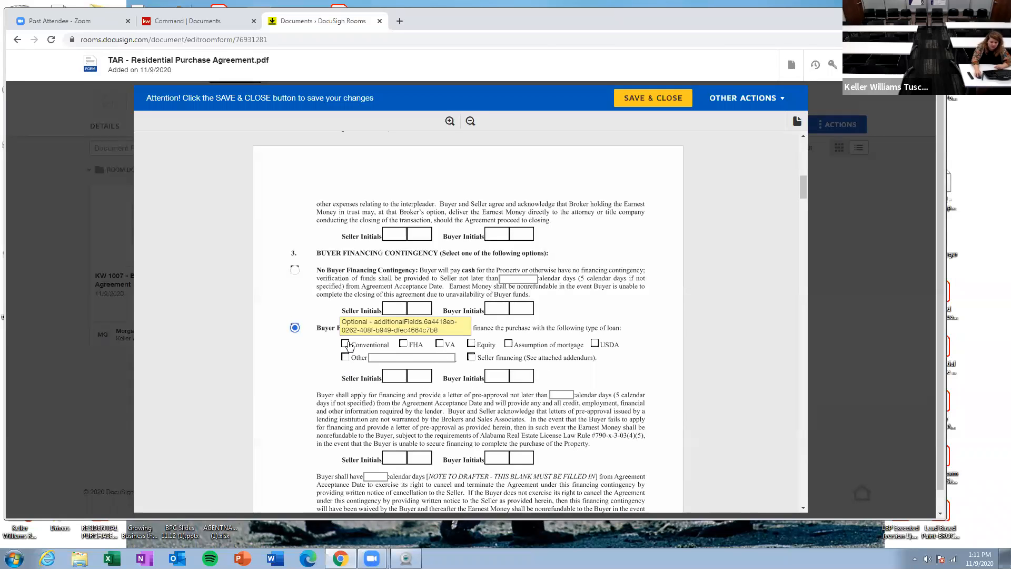
Step: Scroll through the rest of the Residential Purchase Agreement and save and close it
scroll(420, 354, down, 7)
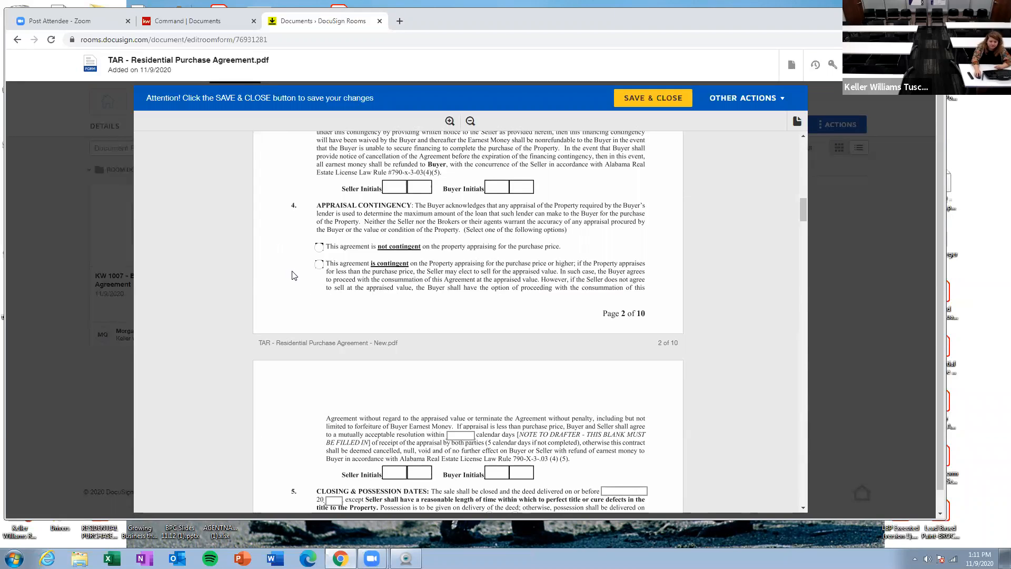
scroll(406, 293, down, 4)
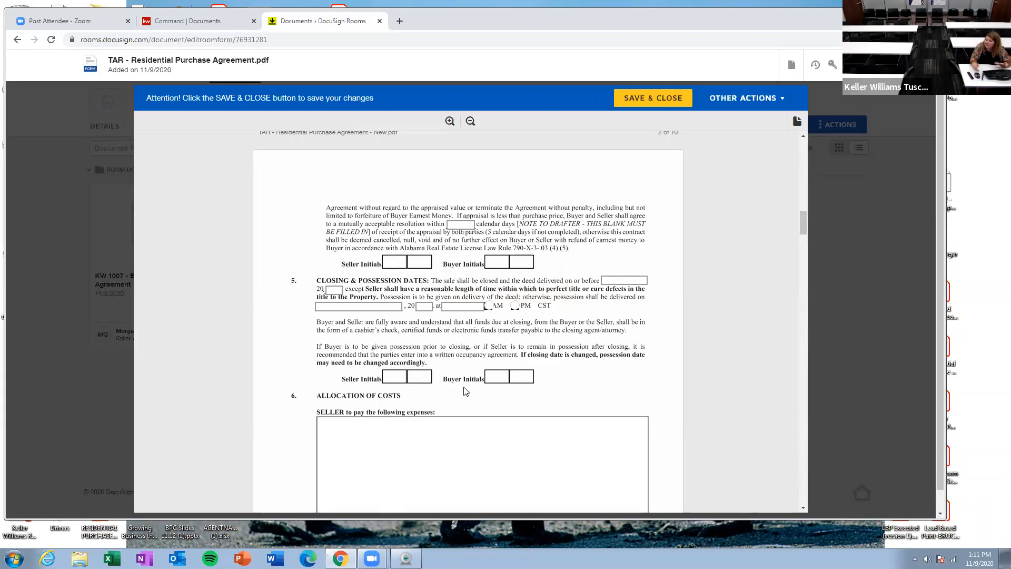
scroll(465, 391, down, 9)
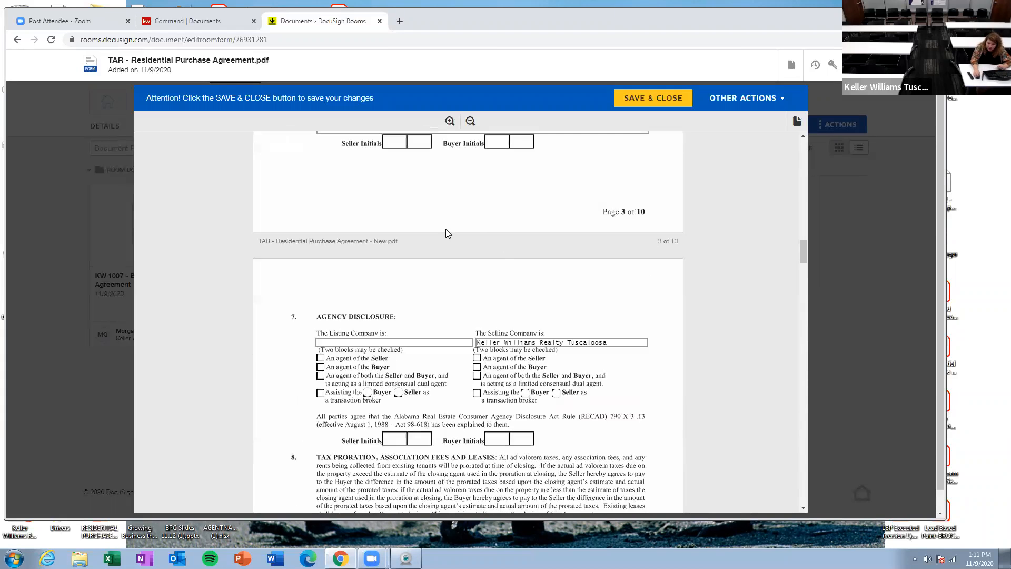
scroll(424, 393, down, 6)
scroll(424, 394, down, 8)
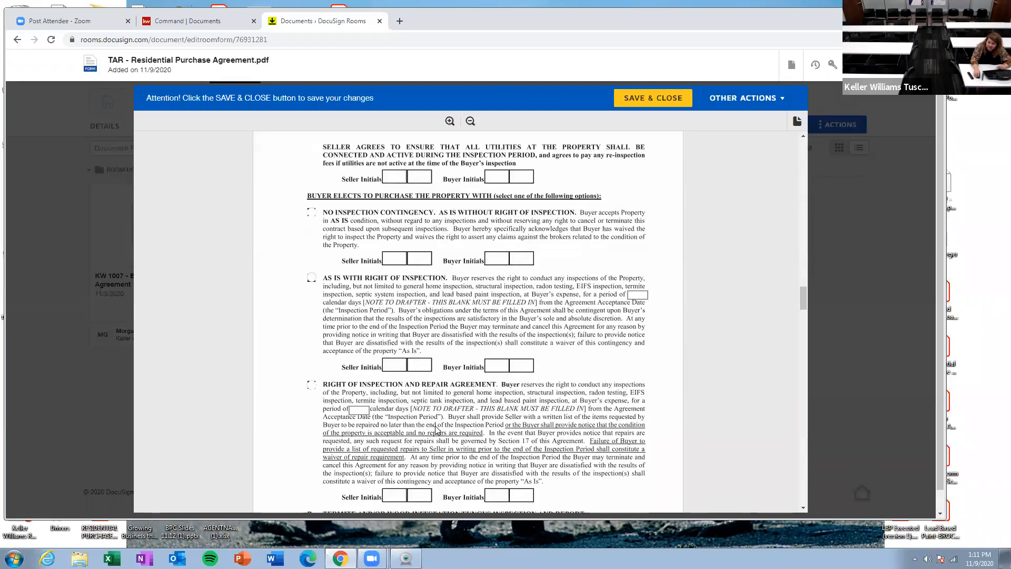
scroll(435, 430, down, 4)
scroll(435, 426, down, 16)
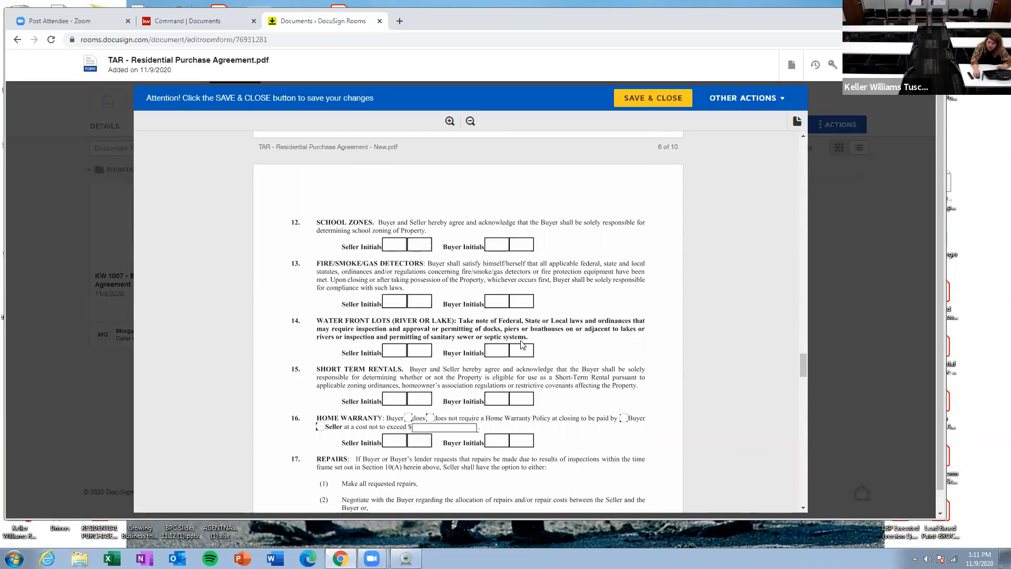
scroll(522, 345, down, 20)
scroll(500, 305, down, 5)
scroll(510, 300, up, 4)
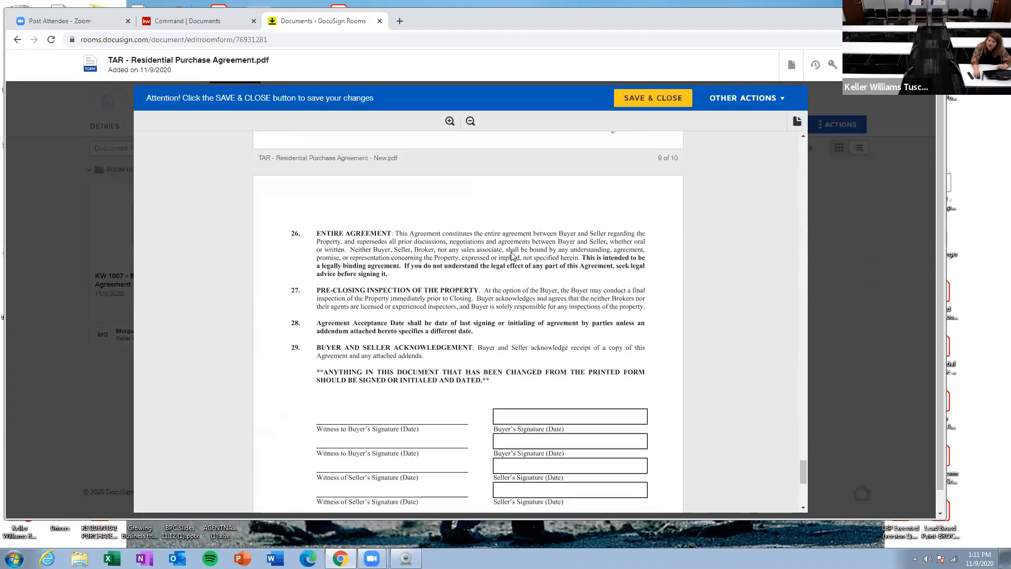
scroll(579, 252, down, 1)
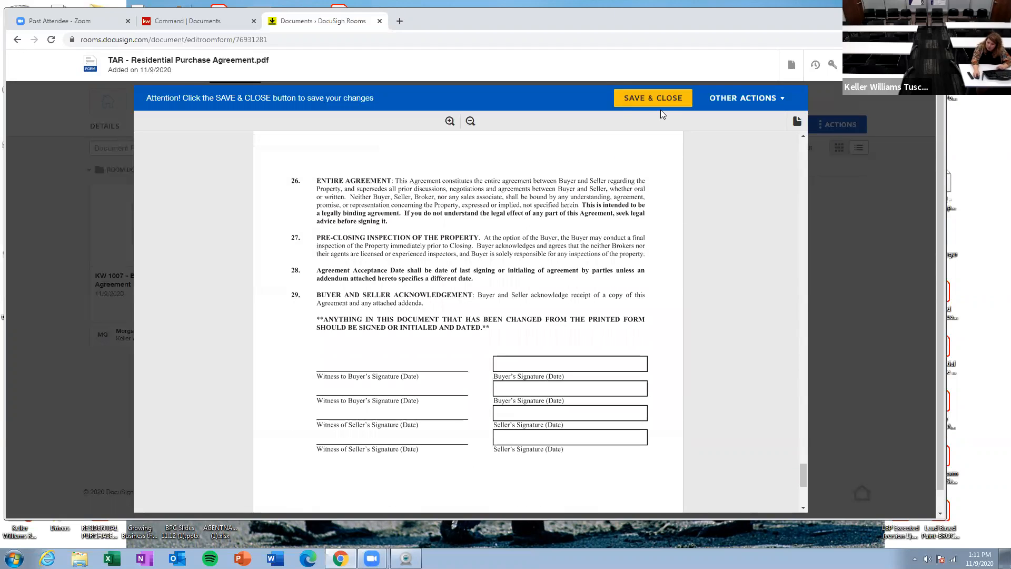
click(665, 106)
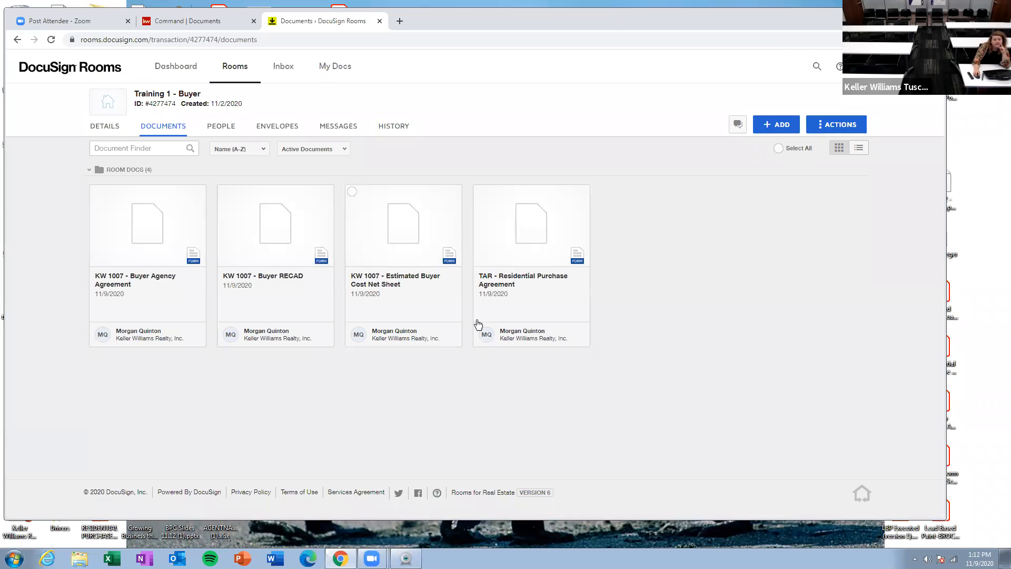
Step: Open the Estimated Buyer Cost Net Sheet and clear the small field after the city in the property address
click(400, 254)
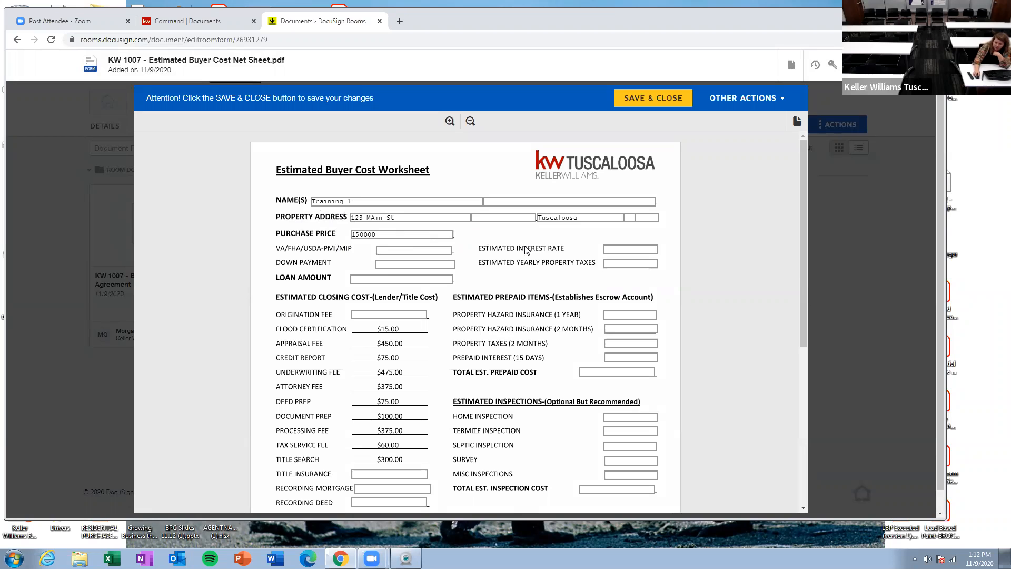
click(633, 218)
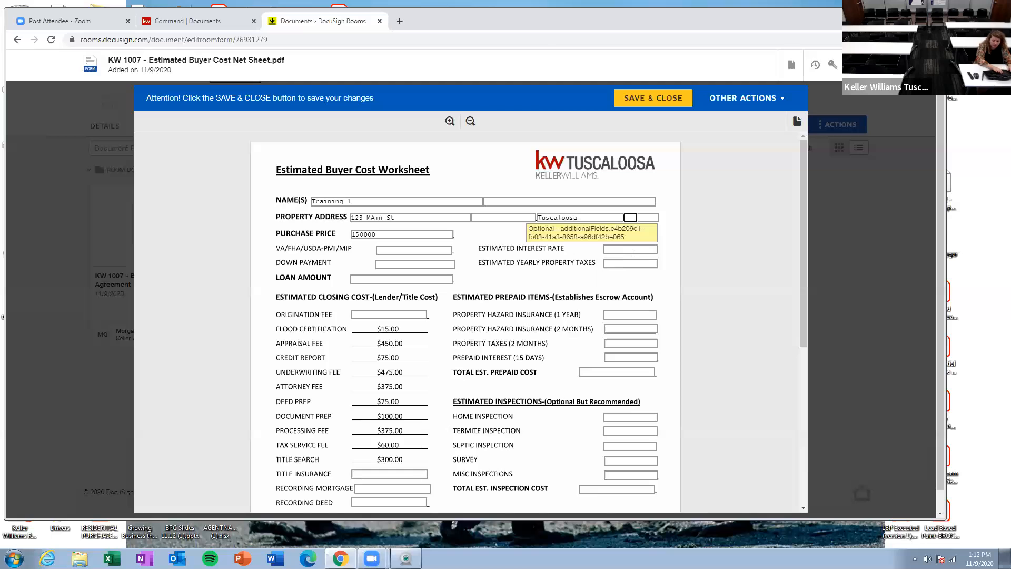
key(BackSpace)
key(BackSpace)
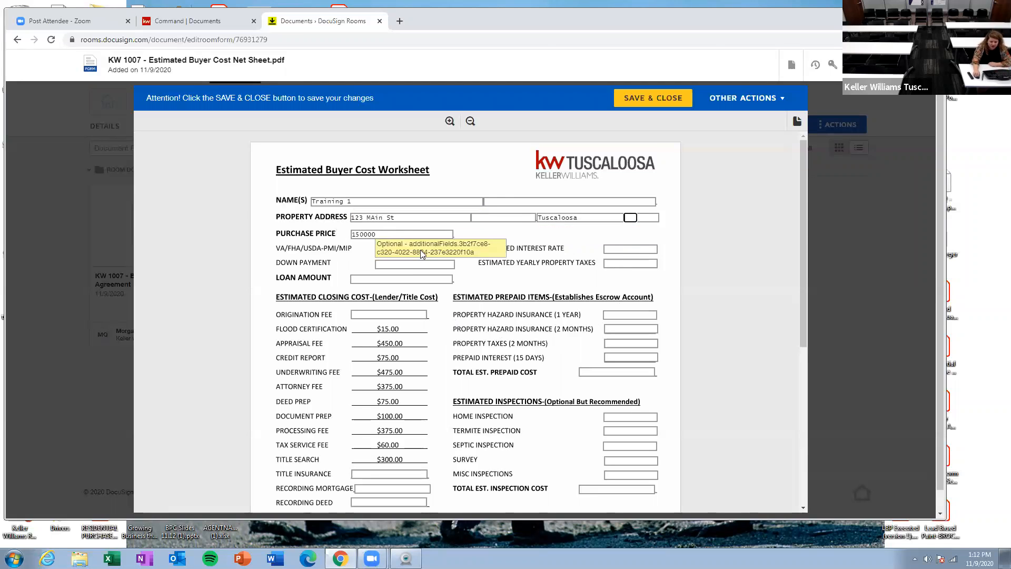
Step: Enter 1000 as the earnest money in the estimated amount needed to close section
scroll(448, 403, down, 3)
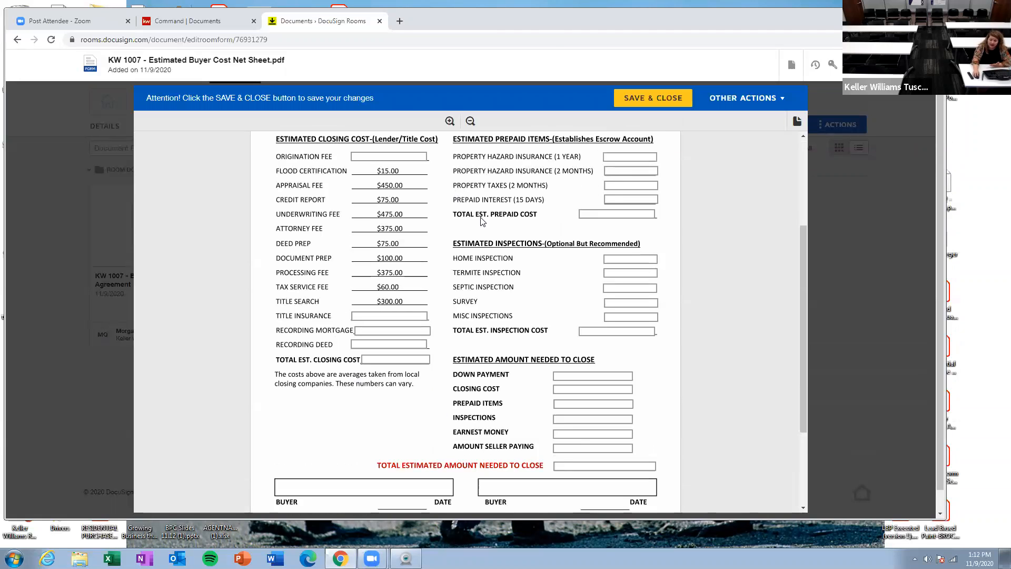
click(585, 434)
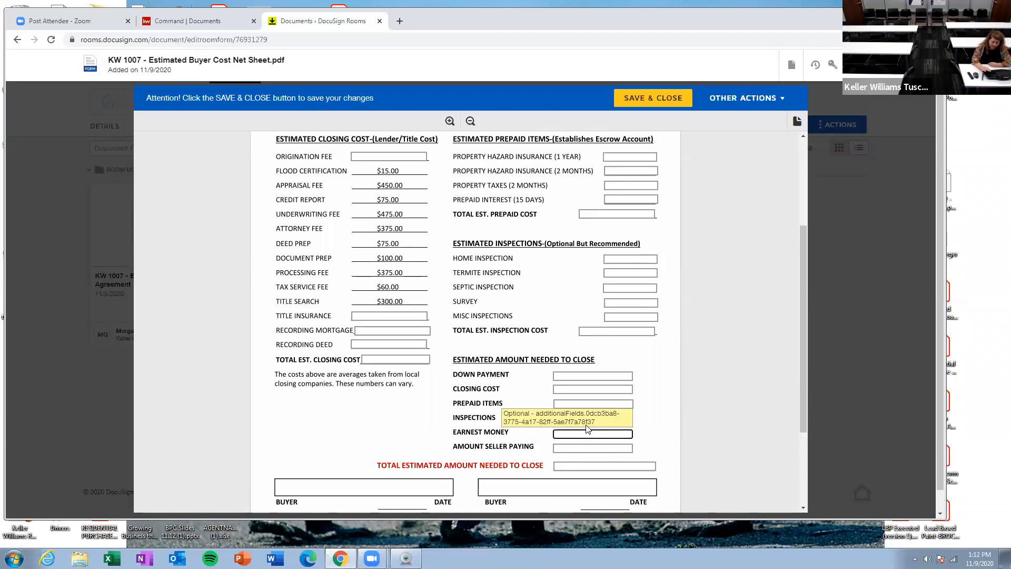
text(1000)
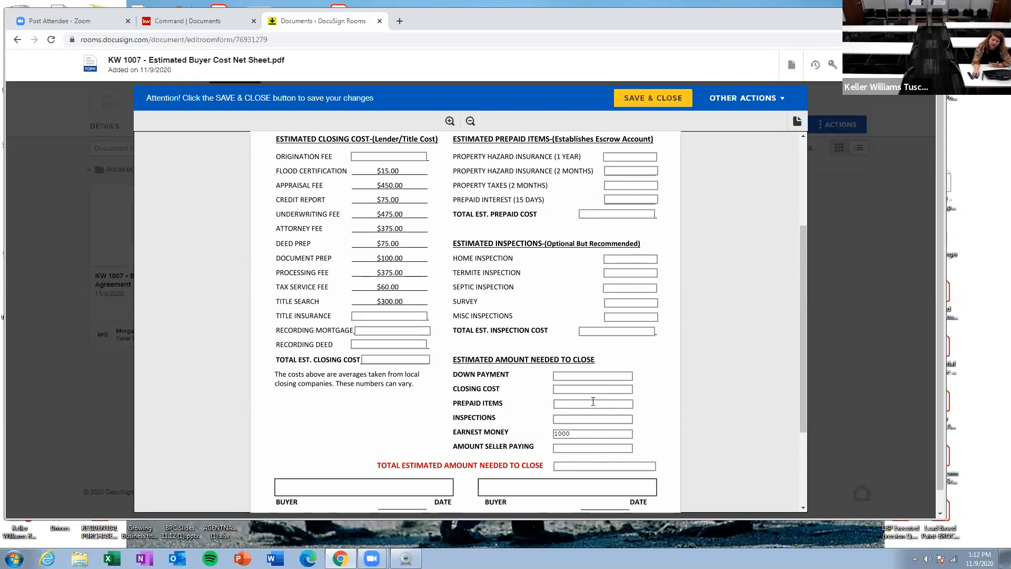
Step: Enter 500 as the total estimated amount needed to close, then save and close the worksheet
click(616, 464)
scroll(342, 311, down, 2)
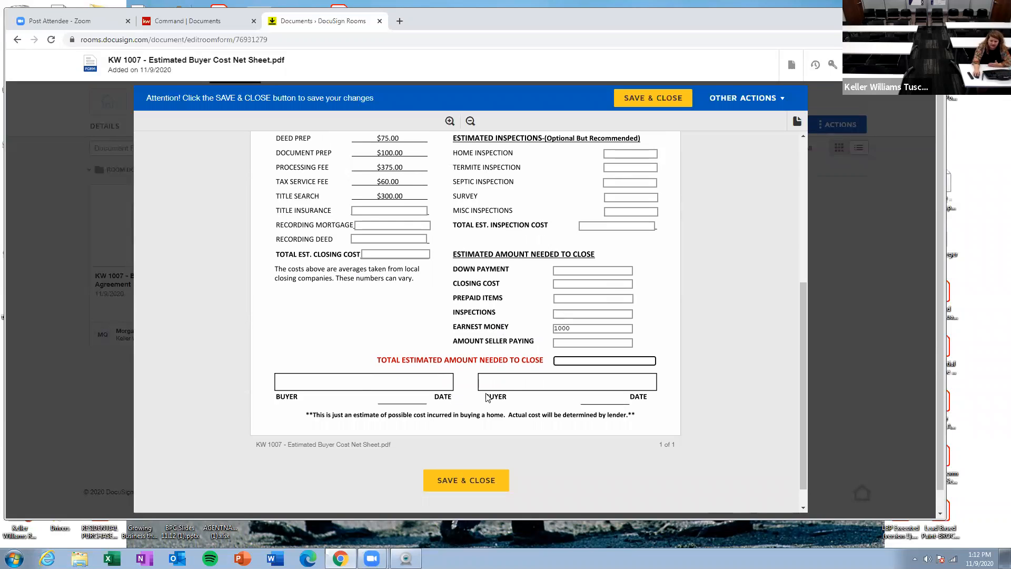
click(434, 404)
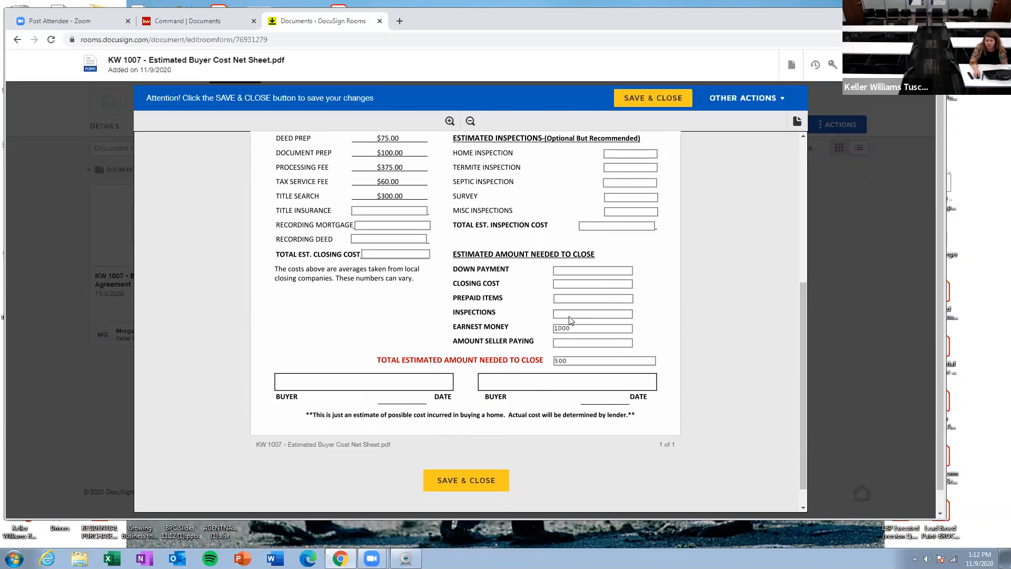
click(484, 484)
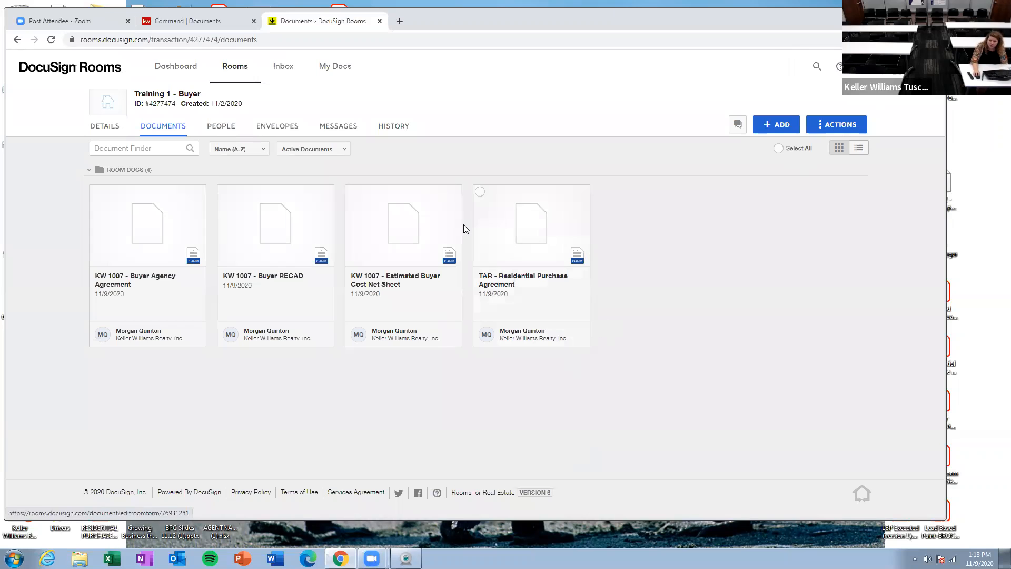
Step: Select all room documents and view the room actions menu without choosing an action
click(787, 152)
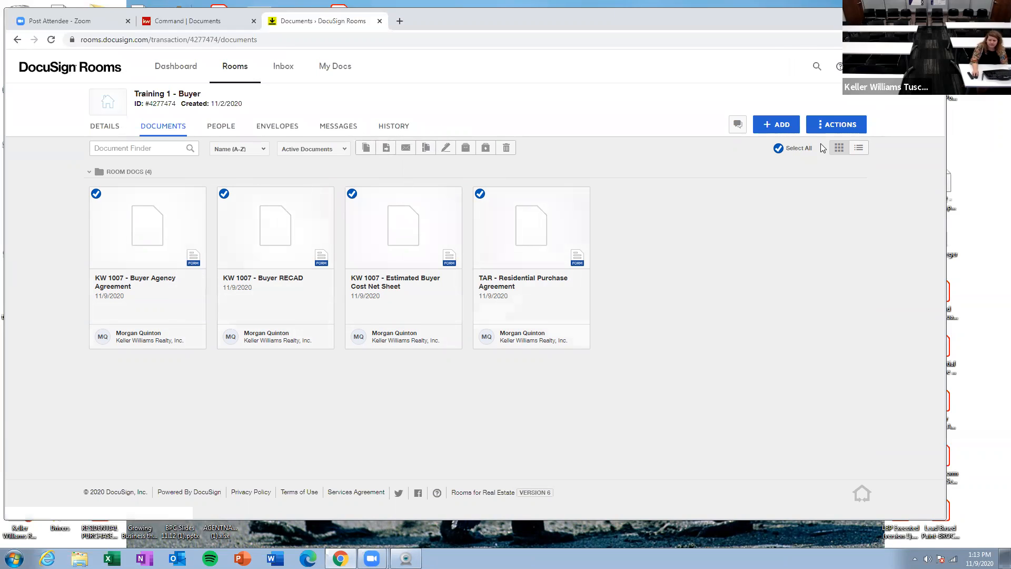
click(825, 128)
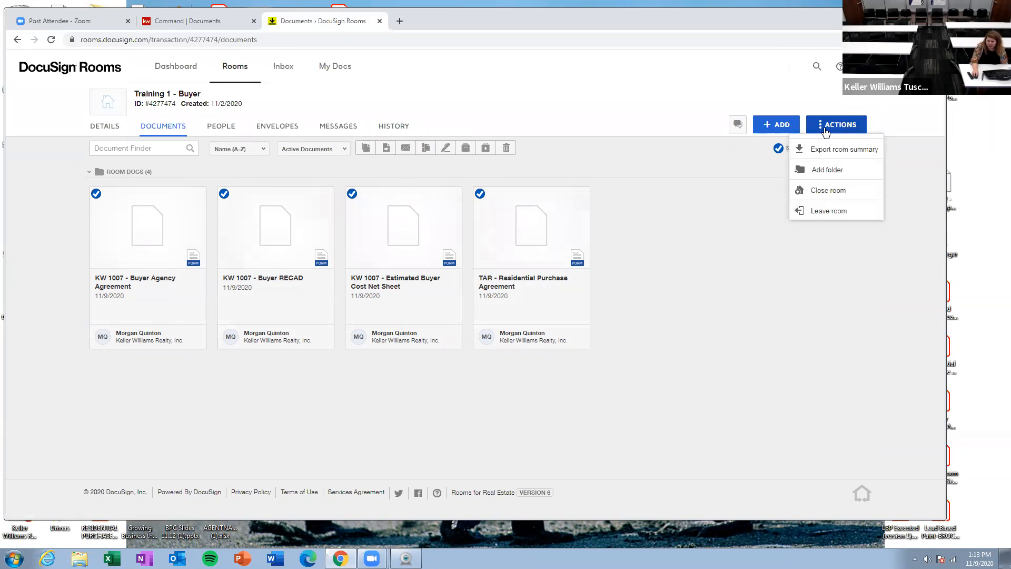
click(748, 180)
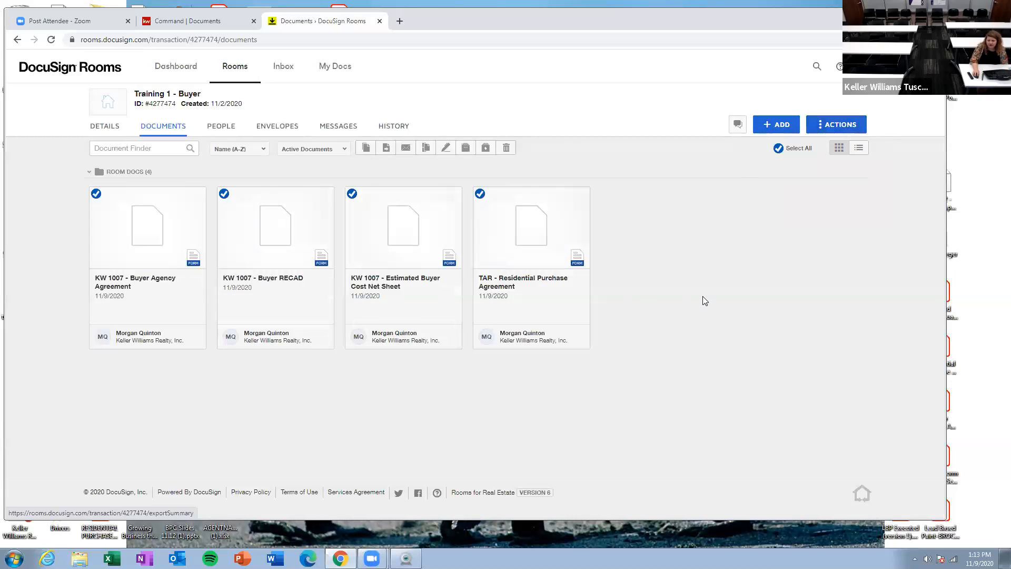
Step: Open the Buyer Agency Agreement, view its document actions, scroll through it, and save and close it
click(110, 225)
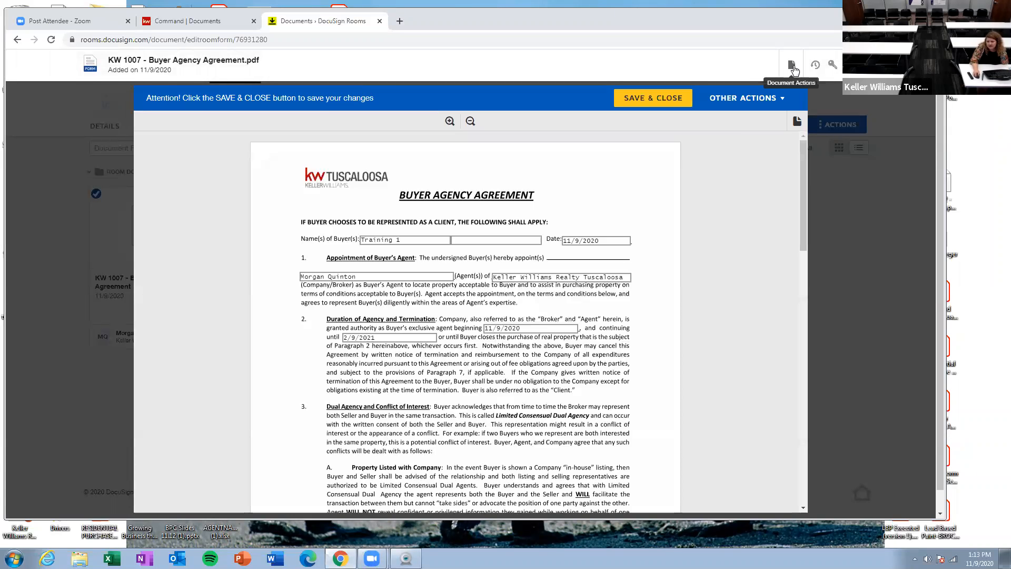
click(791, 65)
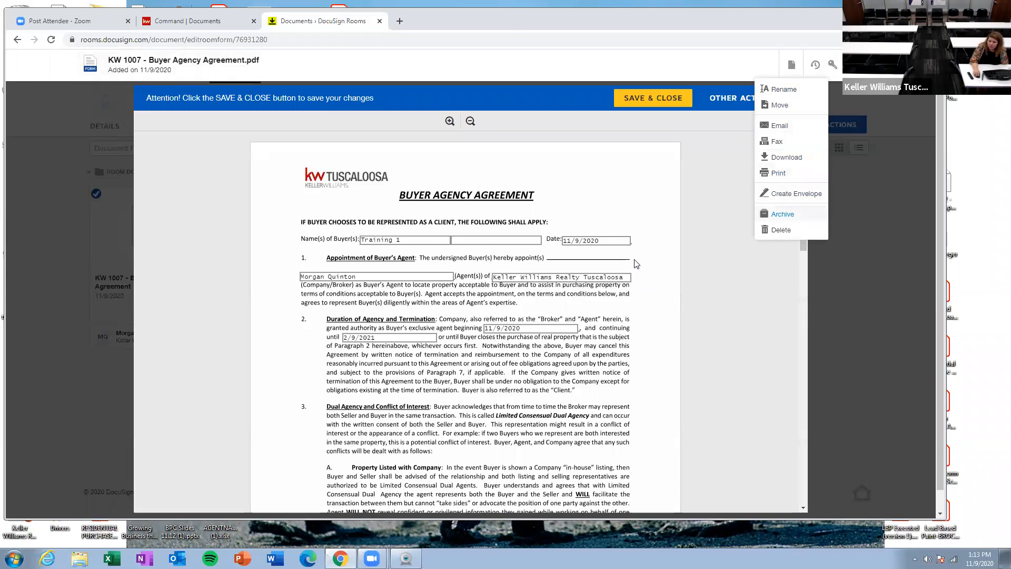
scroll(638, 337, down, 2)
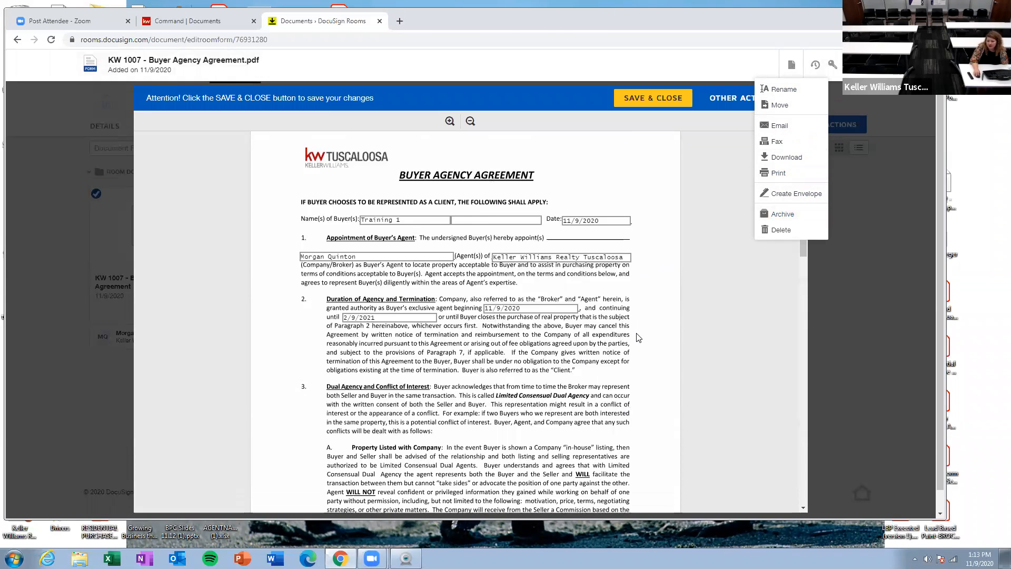
scroll(638, 337, down, 12)
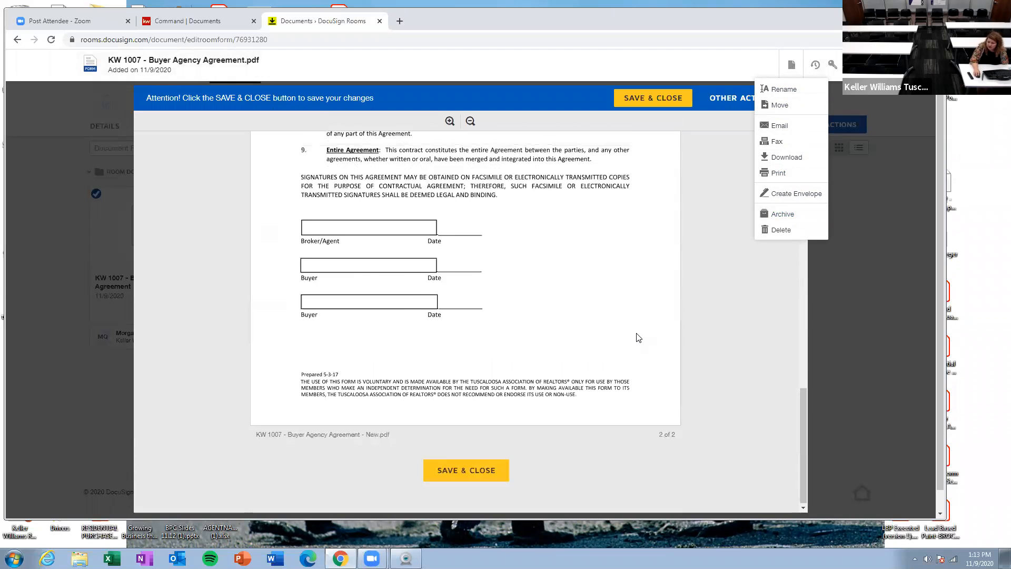
scroll(638, 335, up, 7)
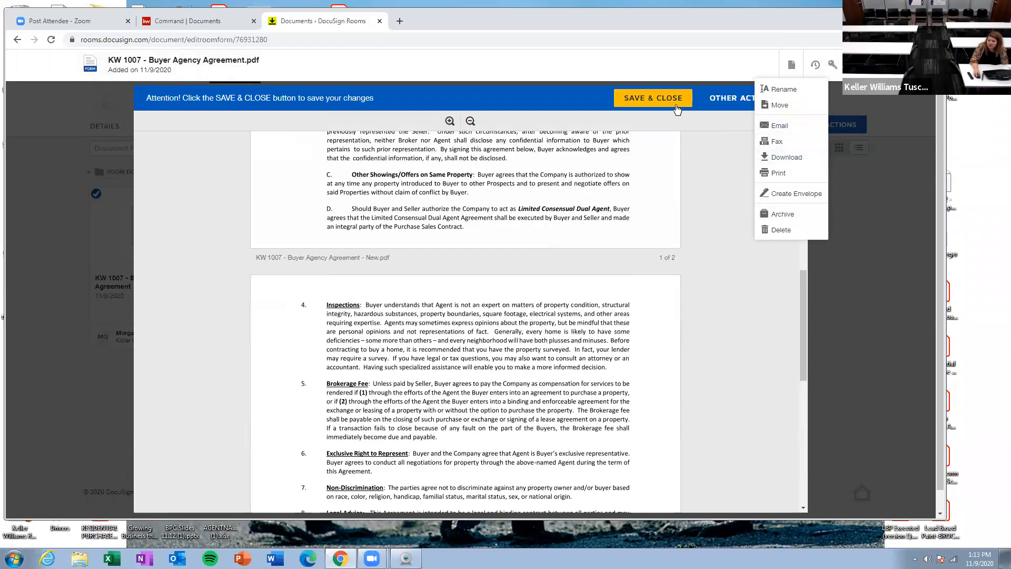
click(649, 101)
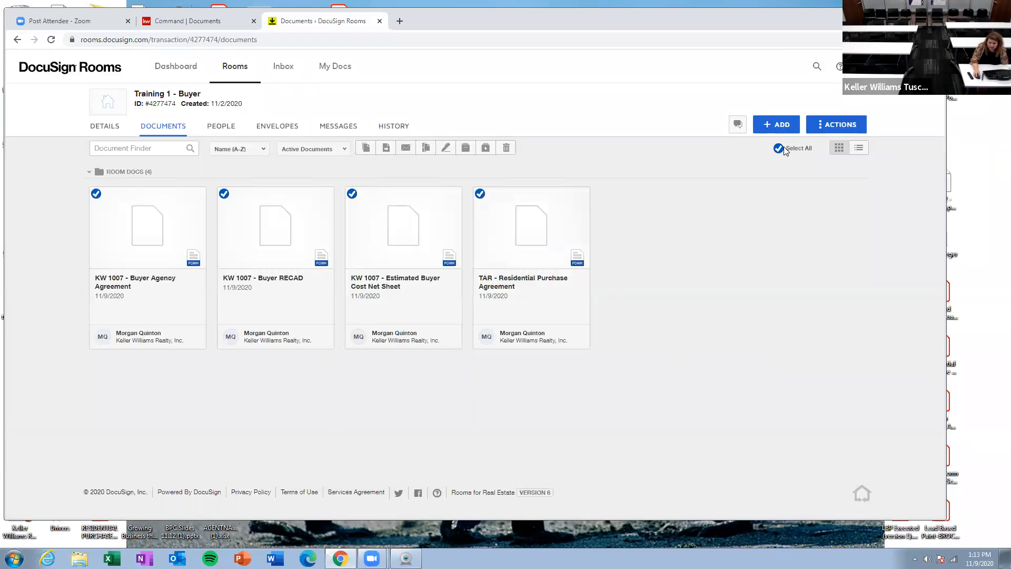
Step: Clear the document selection and preview the Residential Purchase Agreement's document actions before closing it
click(778, 148)
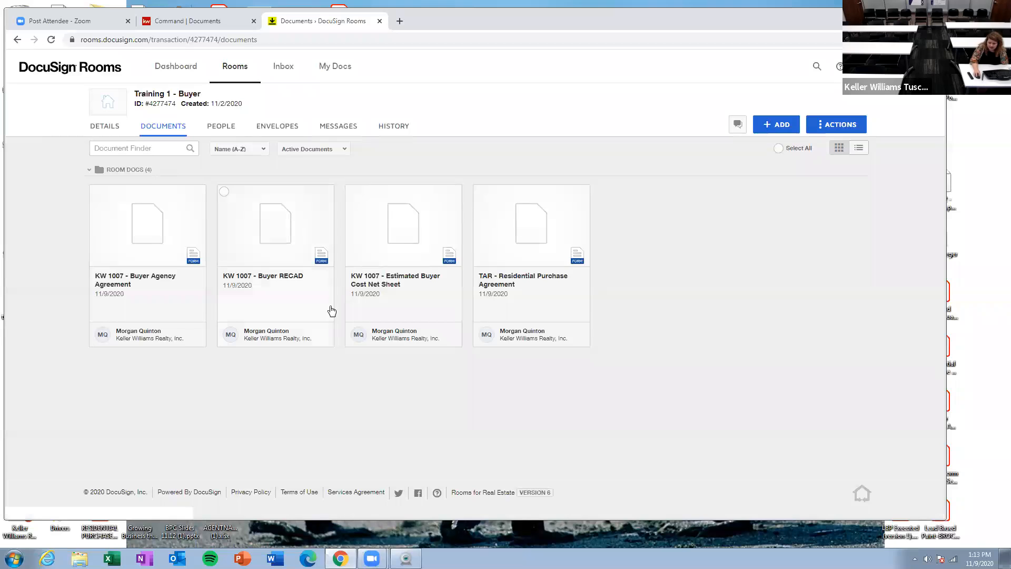
click(513, 225)
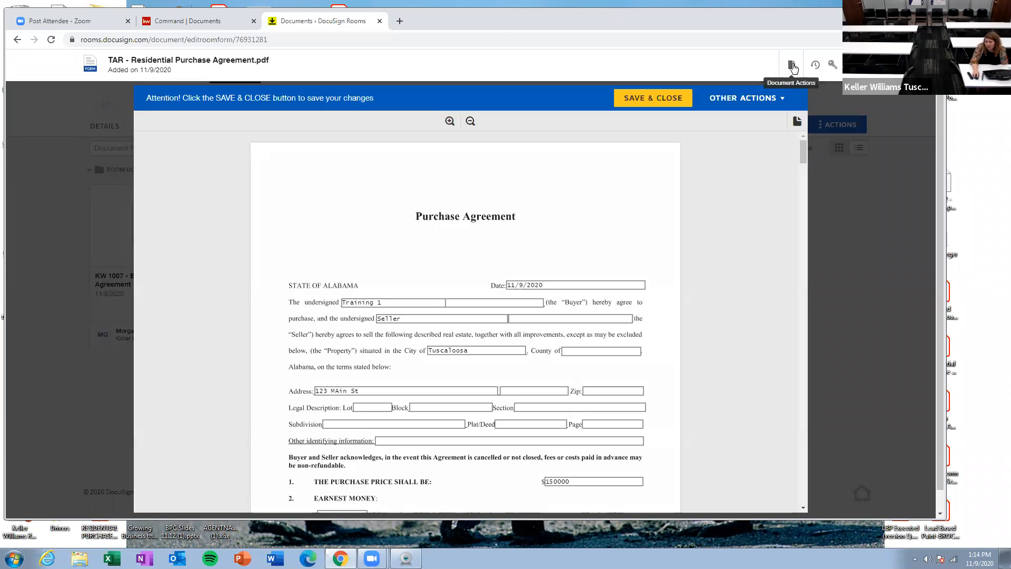
click(793, 66)
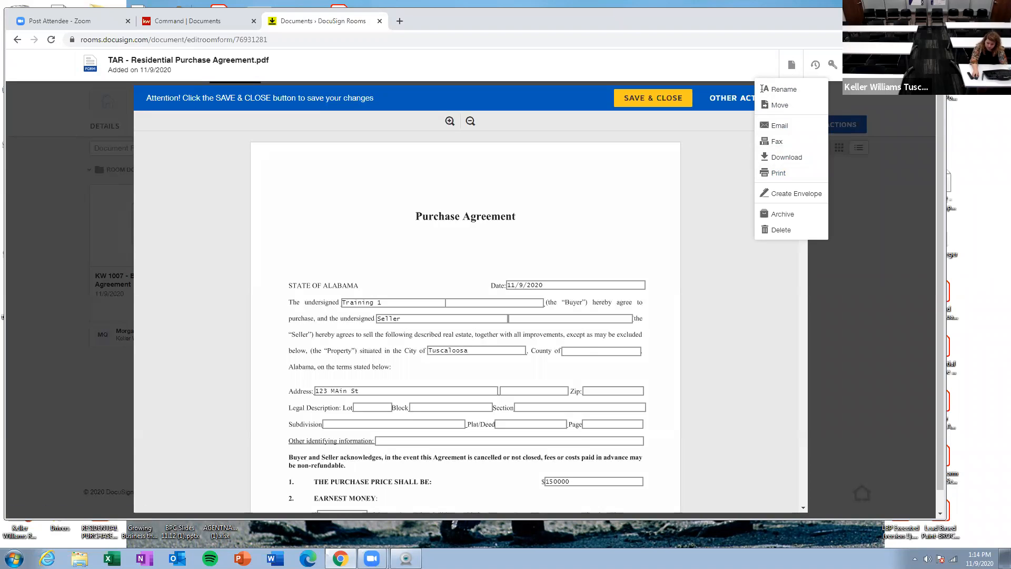
click(858, 65)
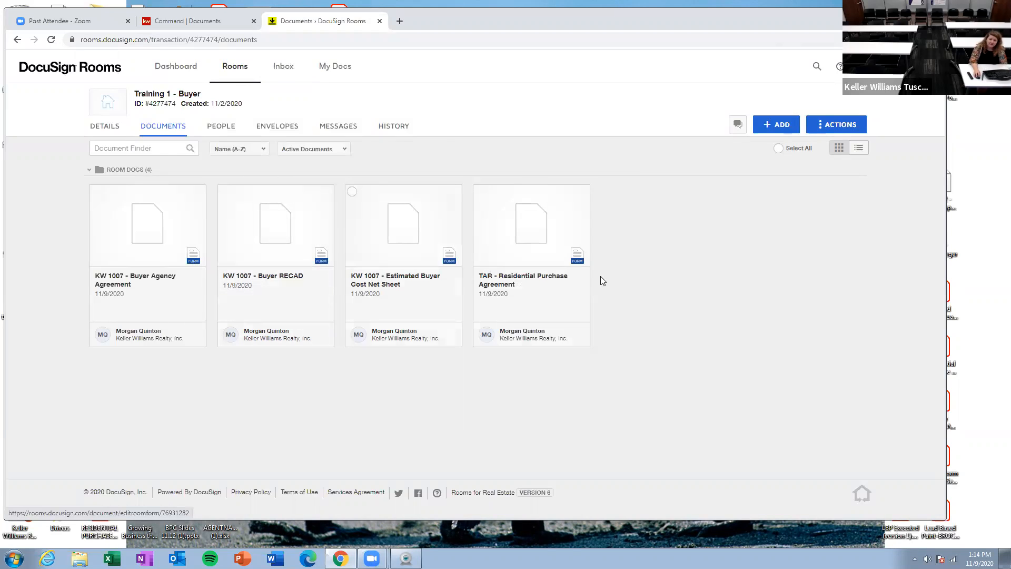
Step: Add the KW 1007 - Waiver Form from the Buyer - Residential DocuSign forms group to the room
click(782, 125)
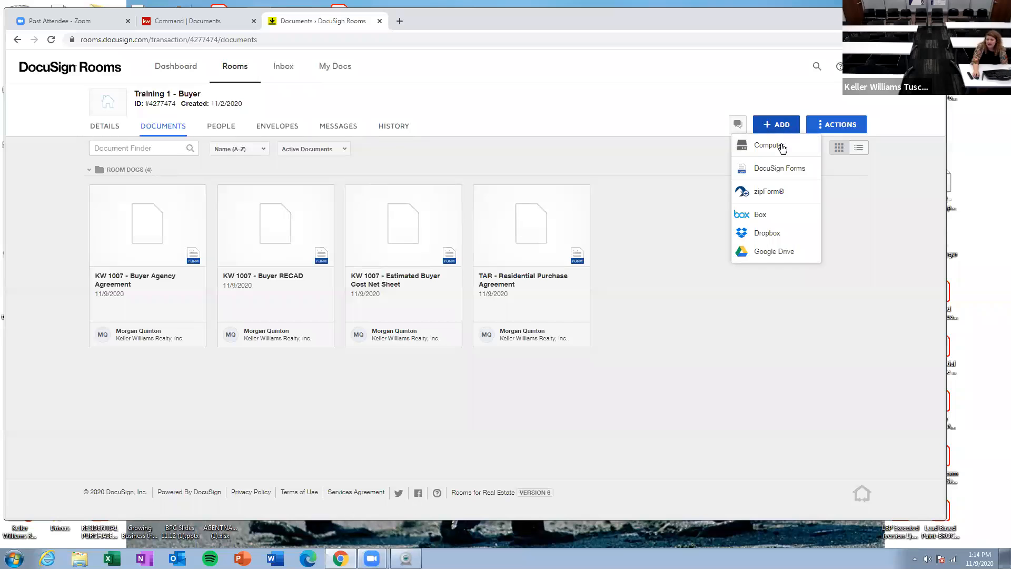
click(781, 170)
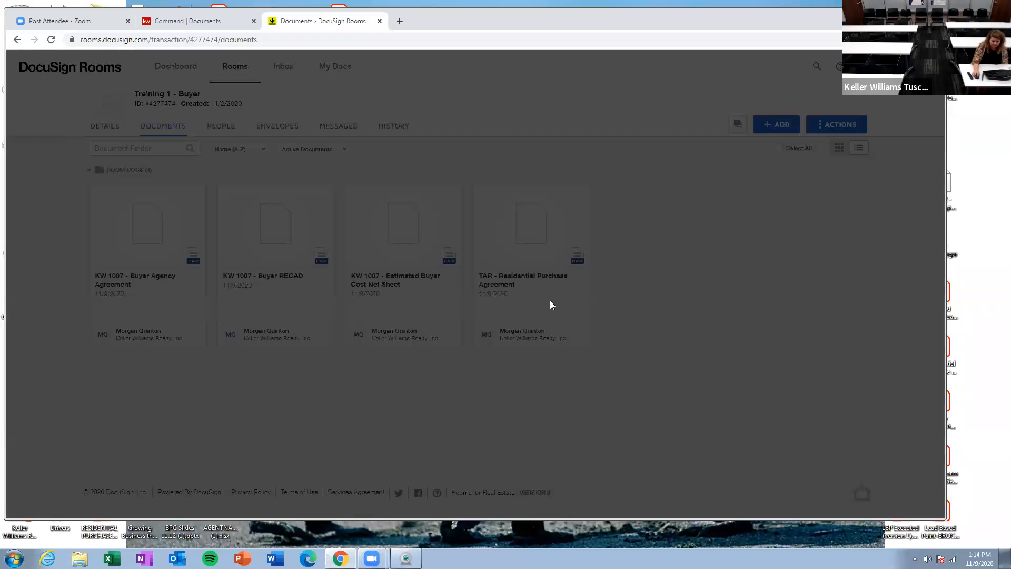
click(417, 109)
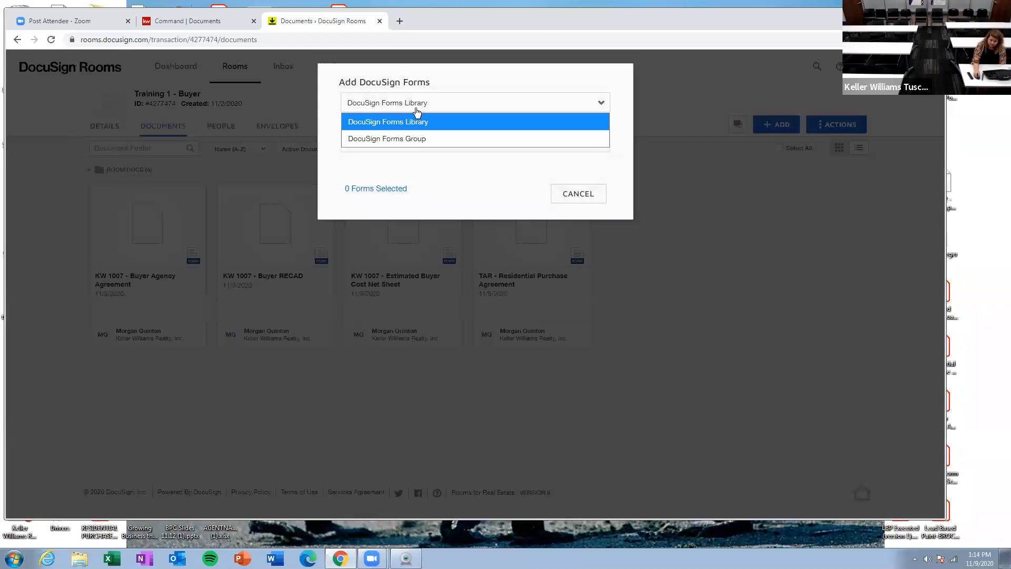
click(419, 139)
click(419, 142)
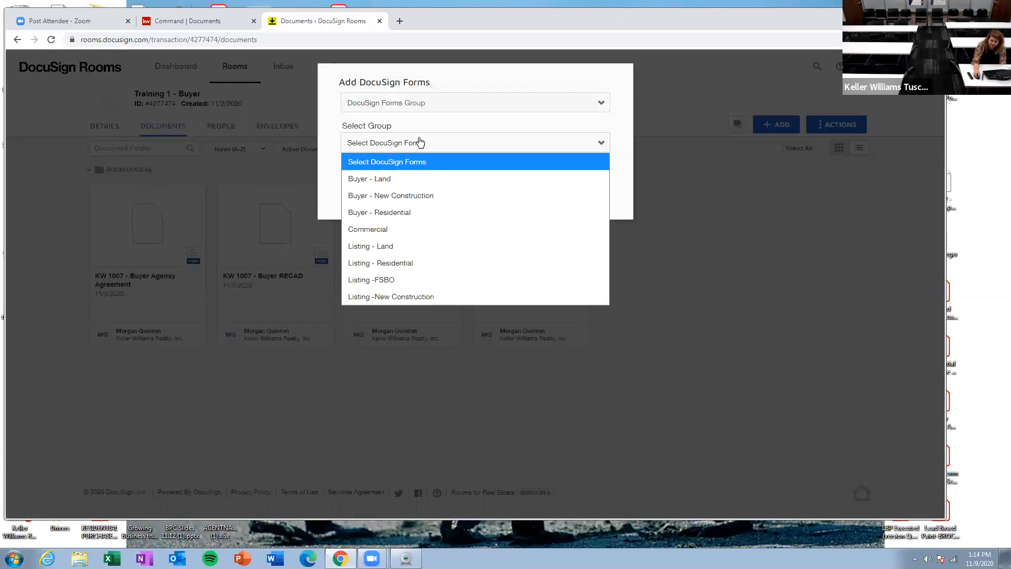
click(417, 217)
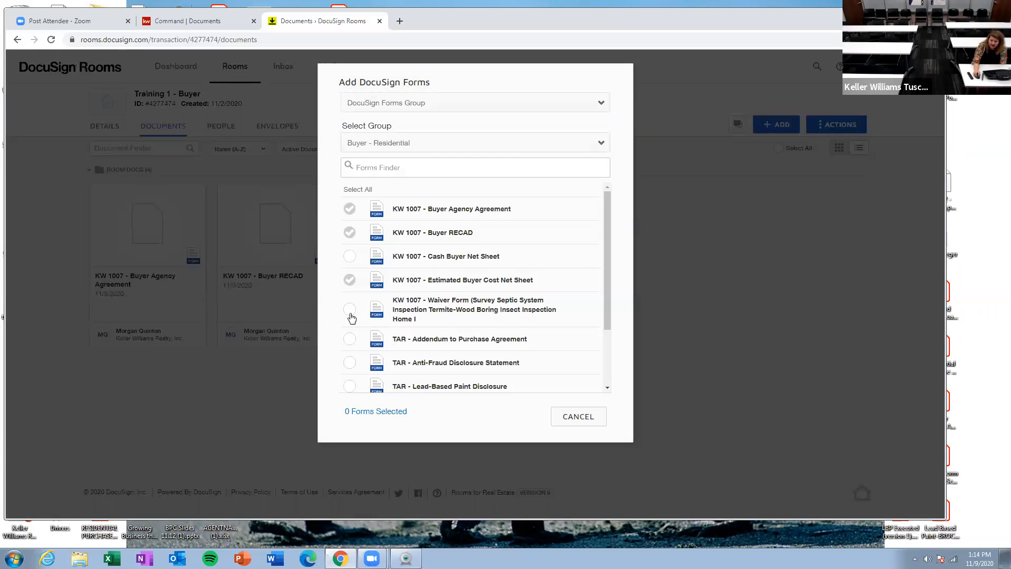
click(350, 312)
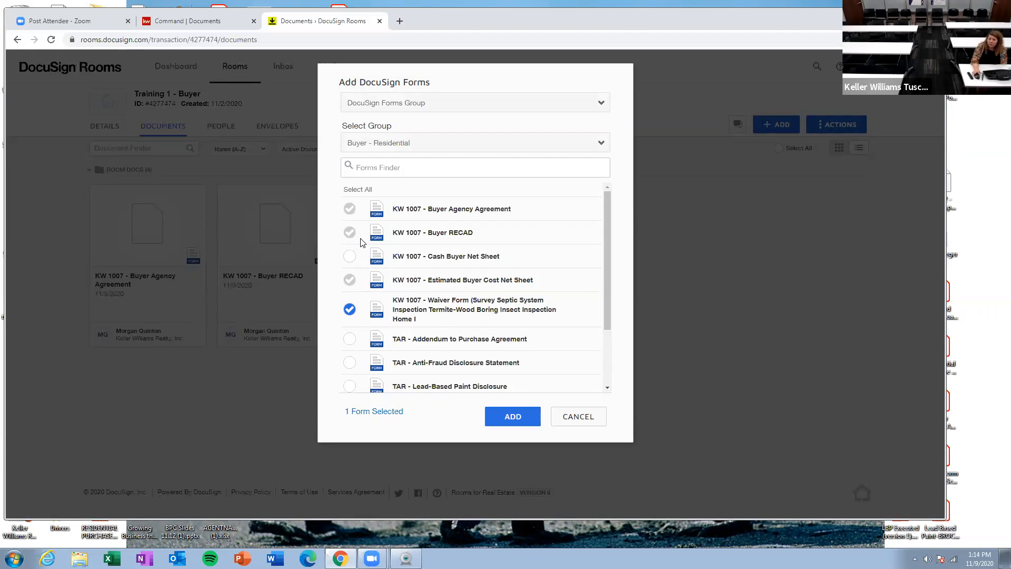
click(526, 417)
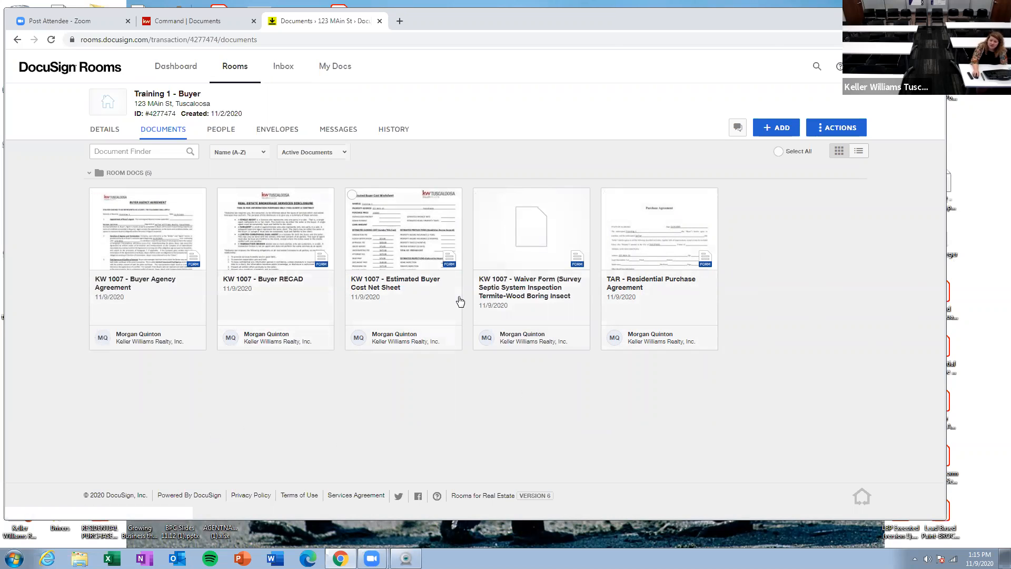
Step: Reopen the Estimated Buyer Cost Net Sheet and save and close it
click(394, 243)
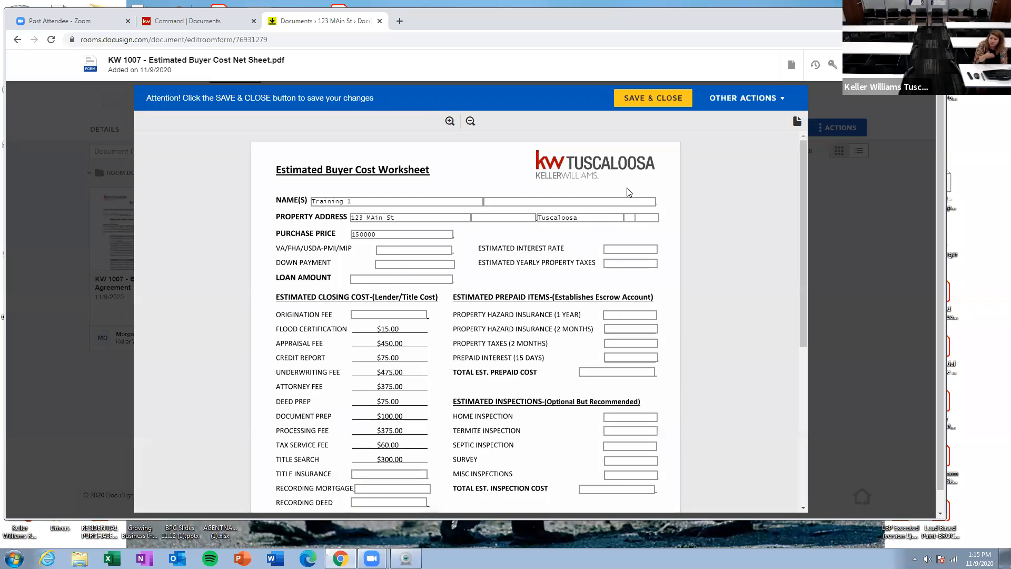
click(643, 97)
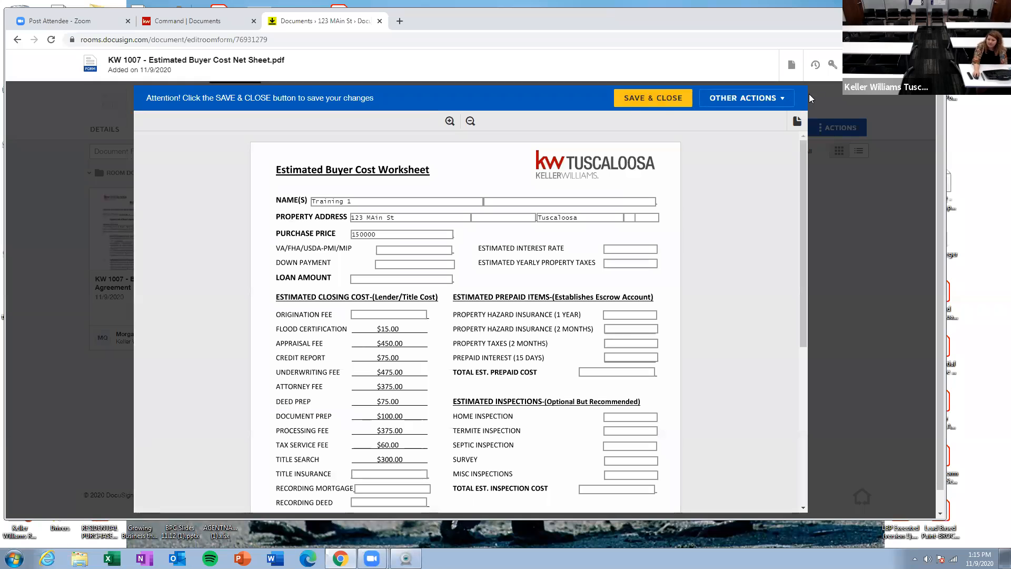